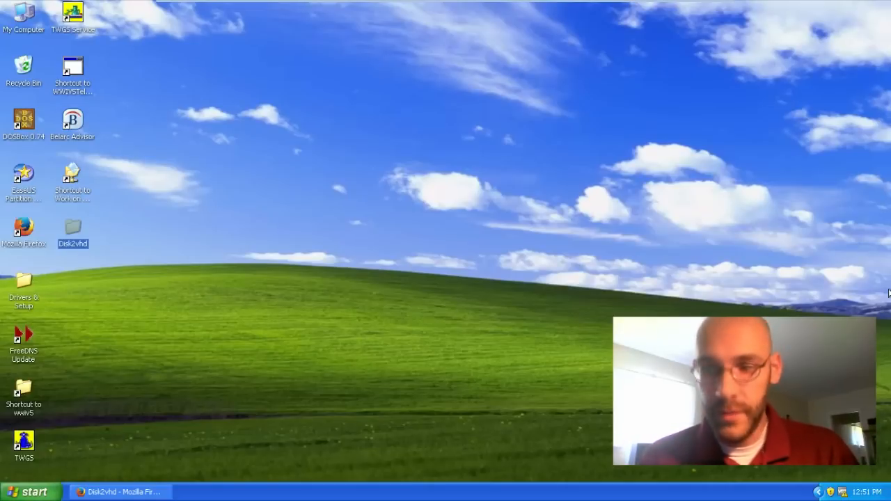
- Review the Disk2vhd download page on Microsoft TechNet in Firefox and return to the desktop
{"action": "left_click", "coordinate": [117, 493]}
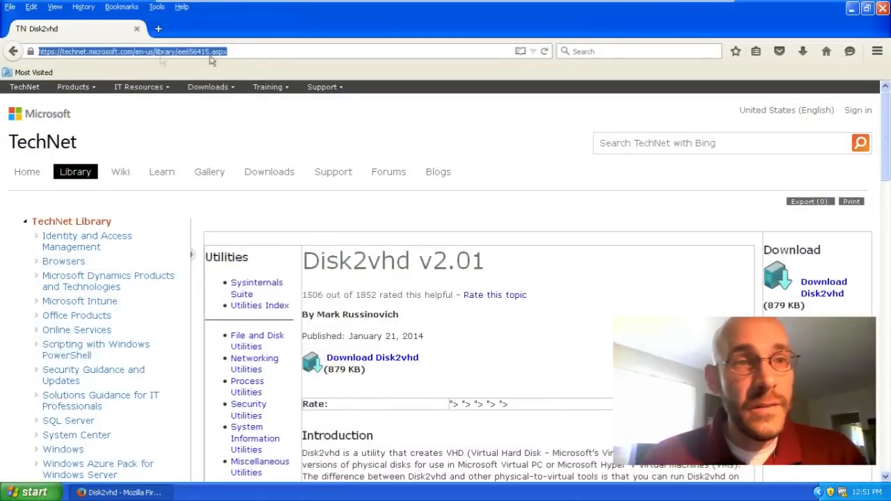
{"action": "left_click", "coordinate": [243, 49]}
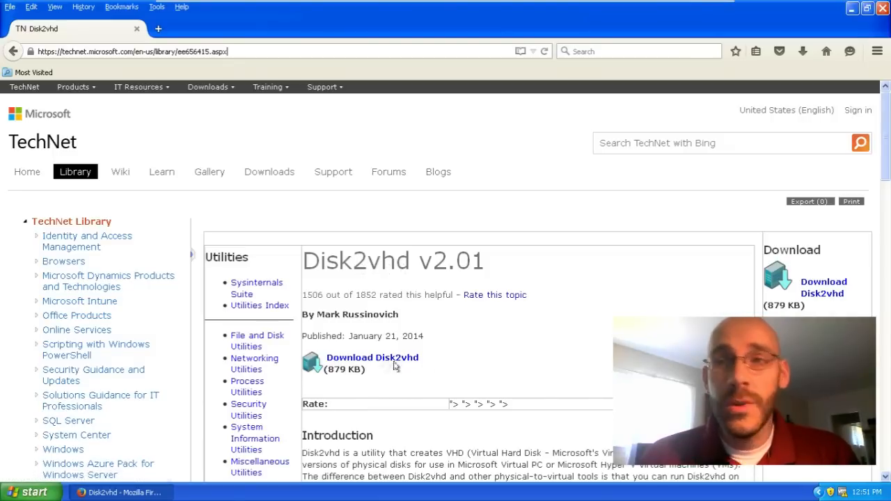
{"action": "left_click", "coordinate": [852, 8]}
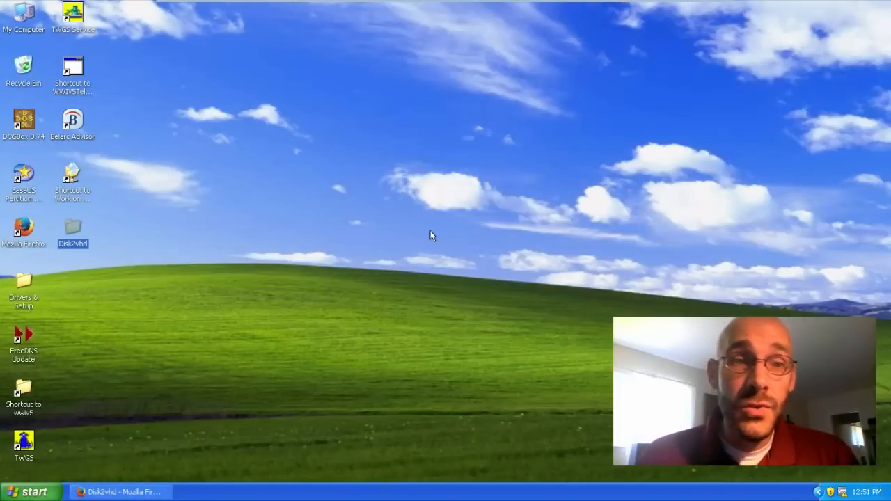
- Launch disk2vhd.exe from the Disk2vhd folder on the desktop and get the folder window out of the way
{"action": "left_click", "coordinate": [73, 246]}
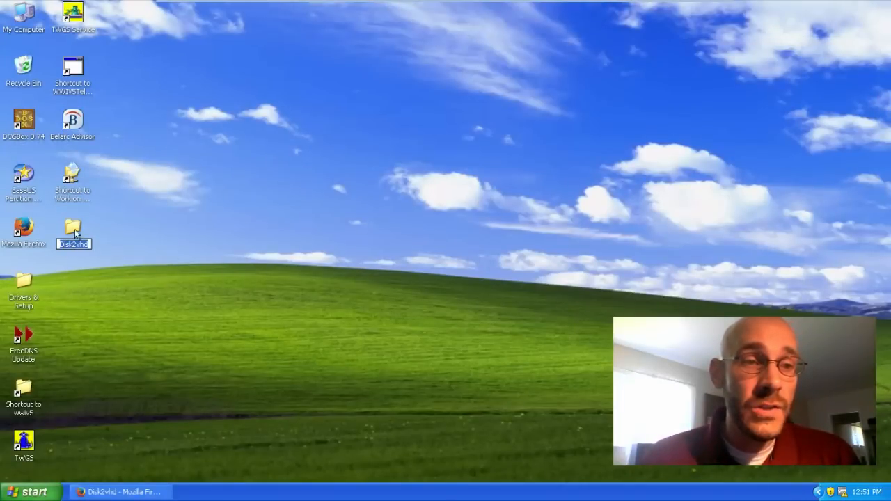
{"action": "double_click", "coordinate": [73, 228]}
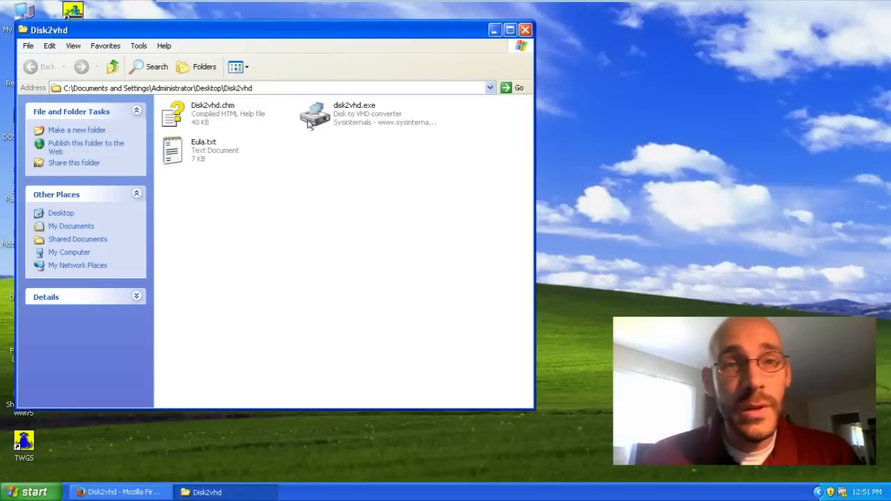
{"action": "double_click", "coordinate": [375, 115]}
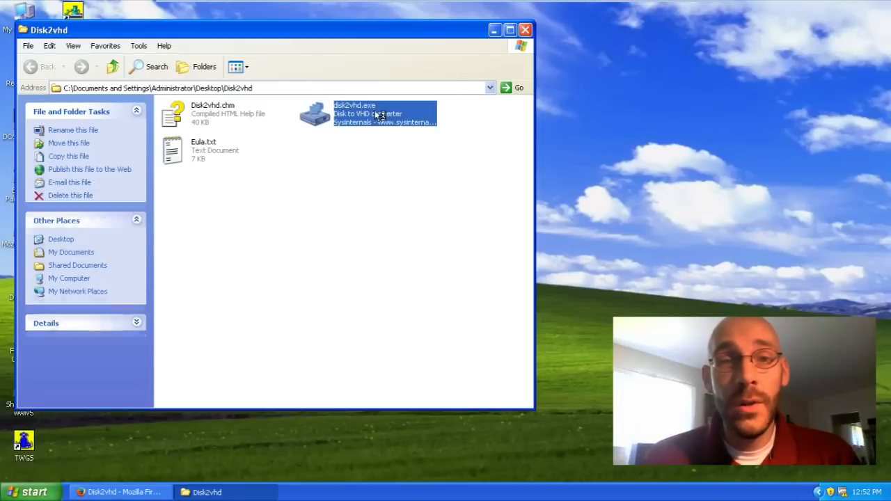
{"action": "left_click", "coordinate": [495, 29]}
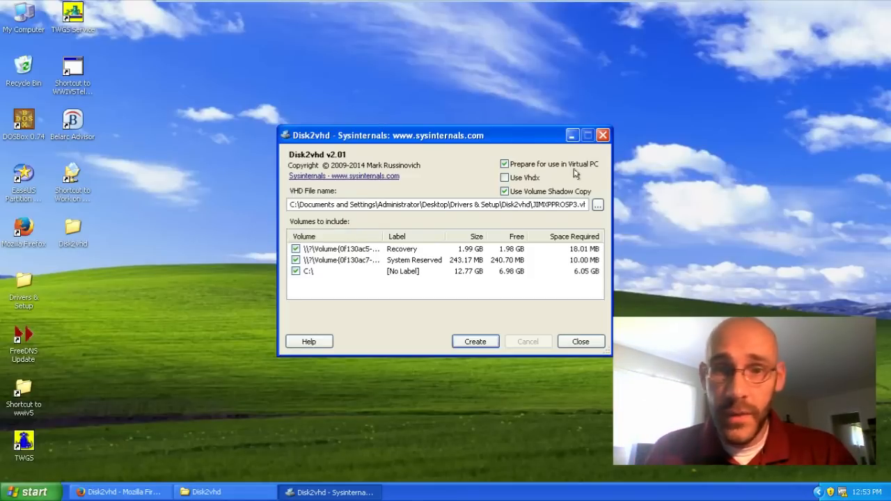
- Try limiting the export to the C: volume by excluding Recovery and System Reserved, and include both volumes again
{"action": "left_click", "coordinate": [540, 207]}
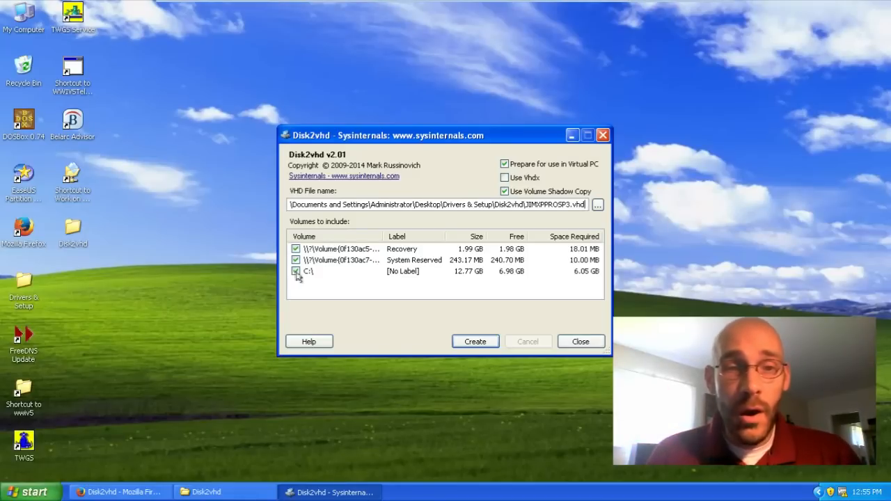
{"action": "left_click", "coordinate": [295, 259]}
{"action": "left_click", "coordinate": [295, 249]}
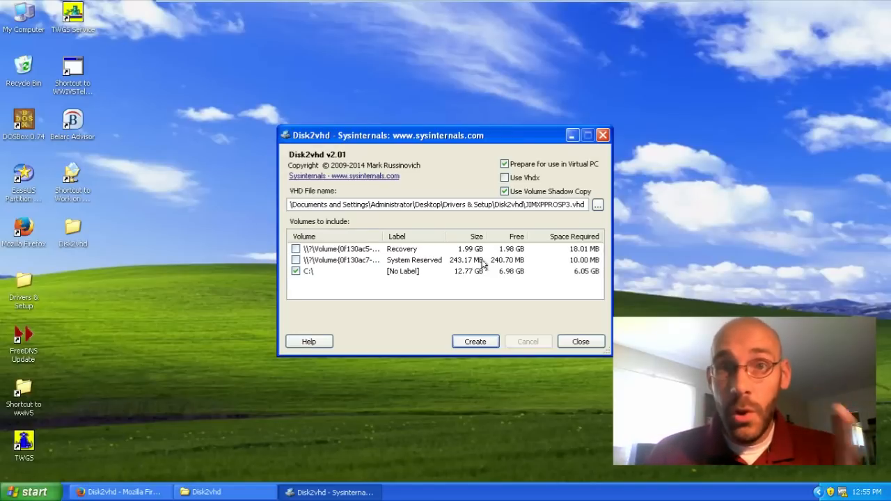
{"action": "left_click", "coordinate": [296, 250]}
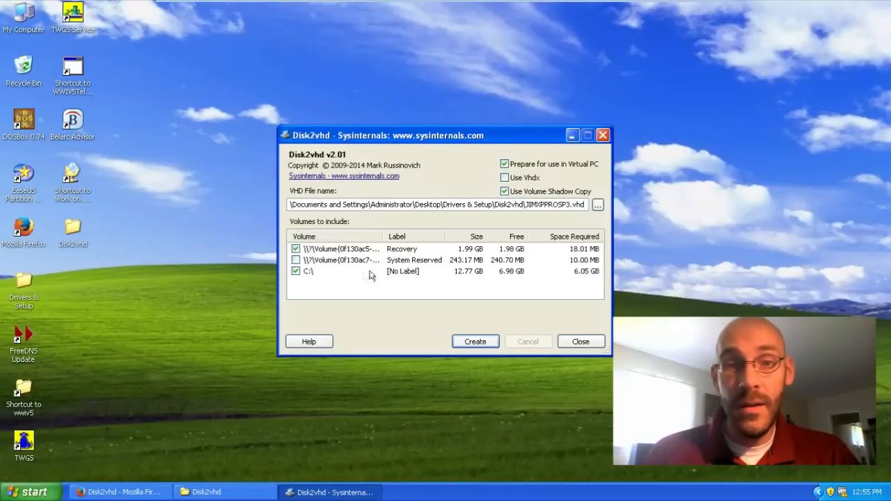
{"action": "left_click", "coordinate": [297, 261]}
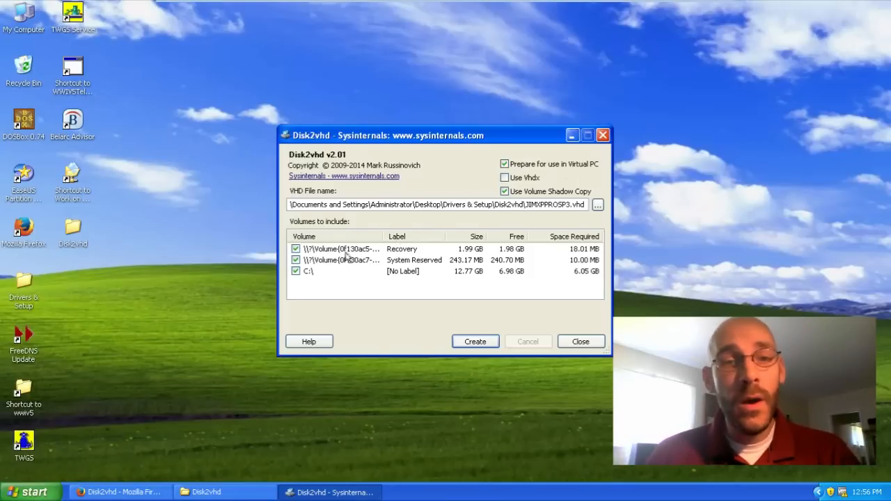
{"action": "left_click", "coordinate": [296, 260]}
{"action": "left_click", "coordinate": [296, 249]}
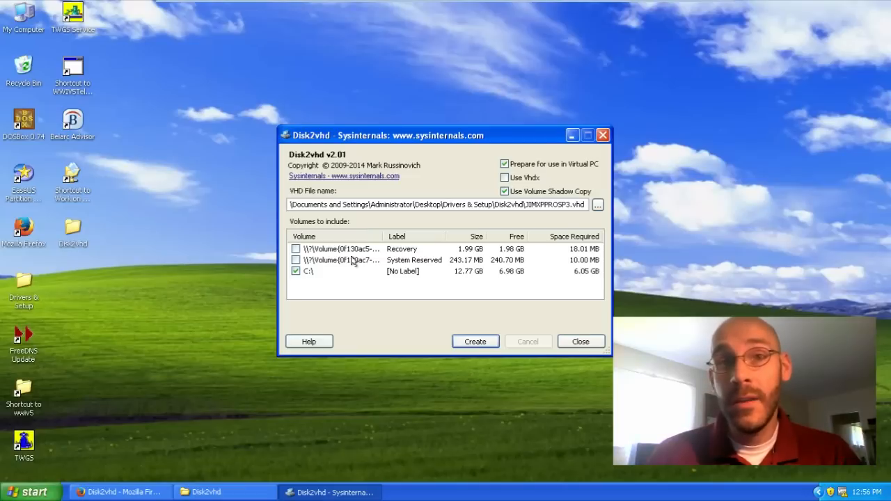
{"action": "left_click", "coordinate": [296, 260]}
{"action": "left_click", "coordinate": [295, 248]}
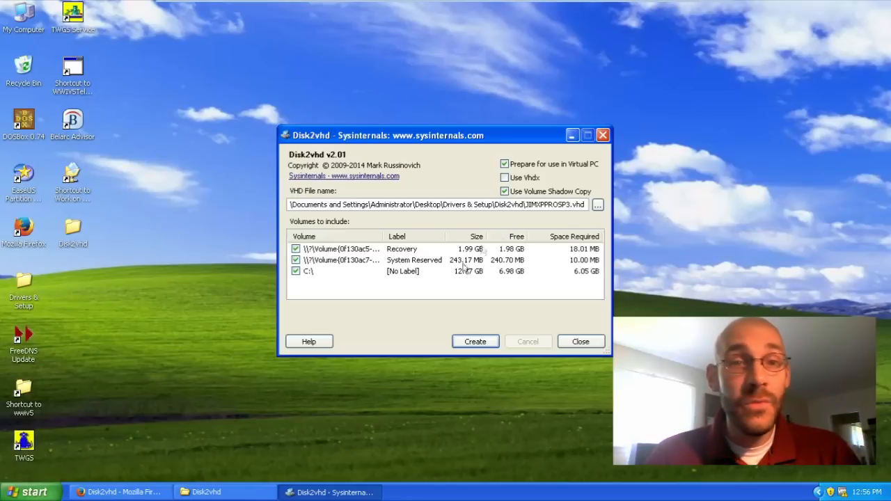
- Export all three volumes to JIMXPPROSP3.vhd in the desktop's Disk2vhd folder and select the resulting file there
{"action": "left_click", "coordinate": [476, 343]}
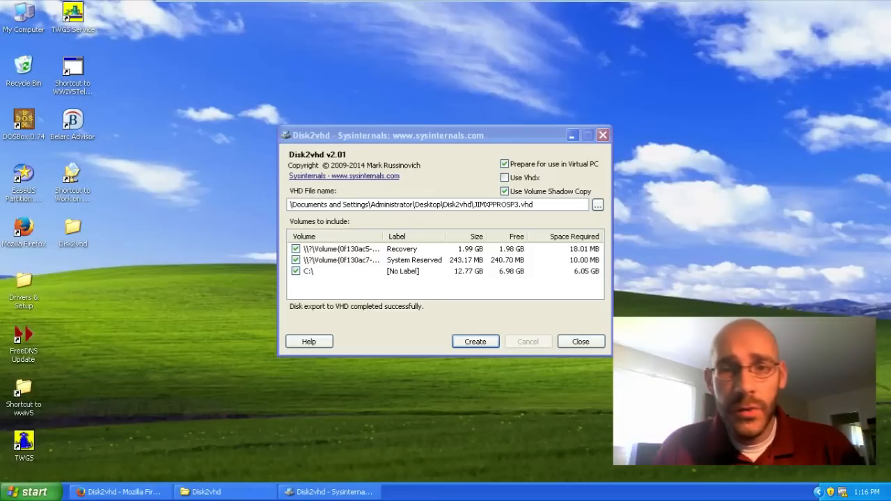
{"action": "left_click", "coordinate": [581, 341]}
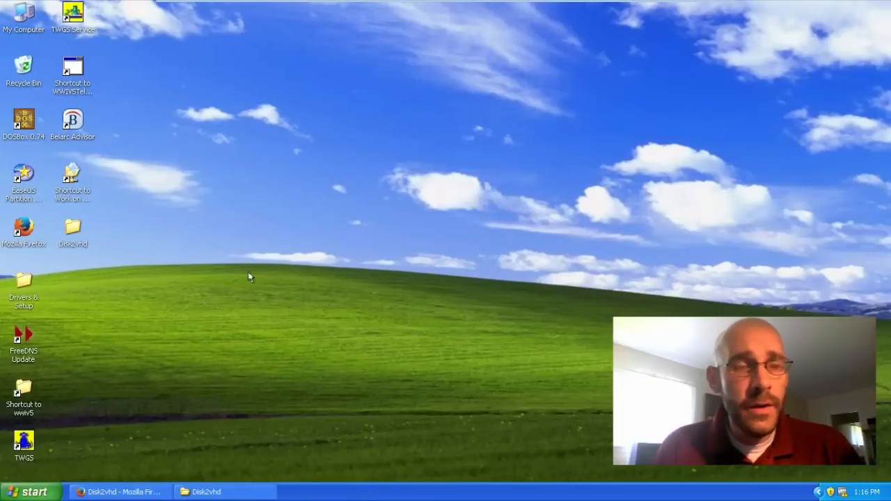
{"action": "left_click", "coordinate": [65, 227]}
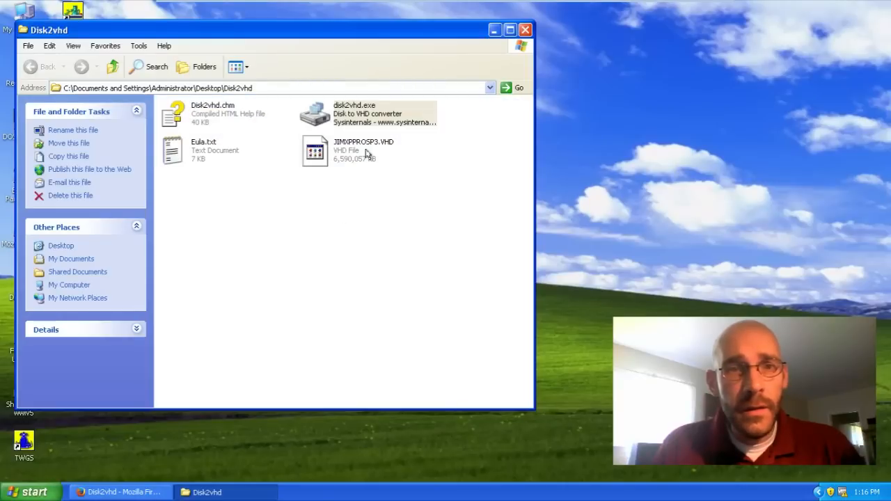
{"action": "left_click", "coordinate": [367, 153]}
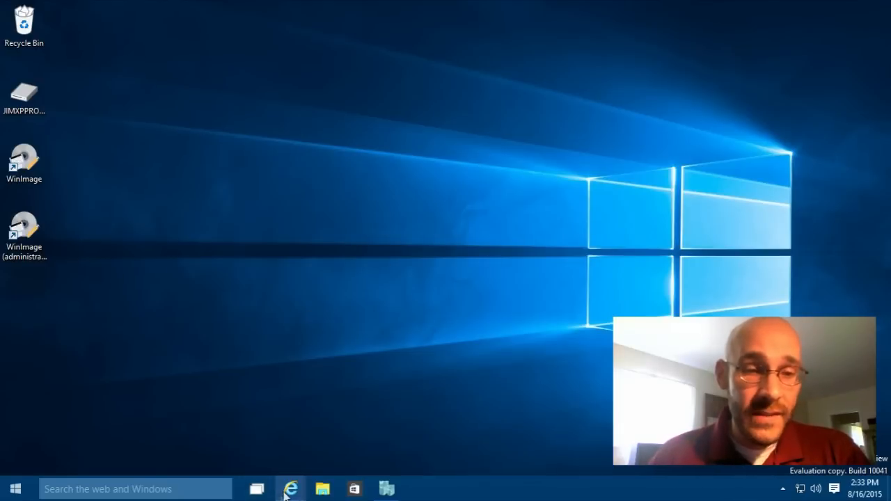
- Review the TechNet article on SLAT-capable CPUs for Hyper-V in Internet Explorer and return to the desktop
{"action": "mouse_move", "coordinate": [286, 494]}
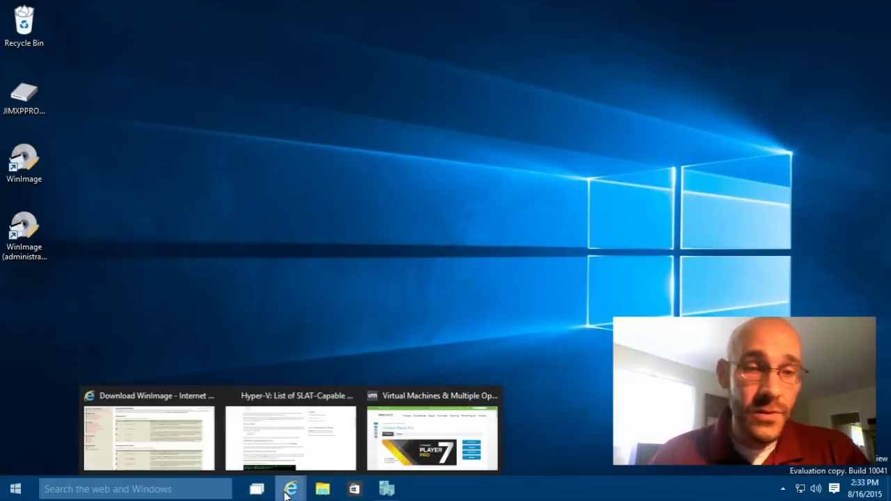
{"action": "left_click", "coordinate": [302, 400]}
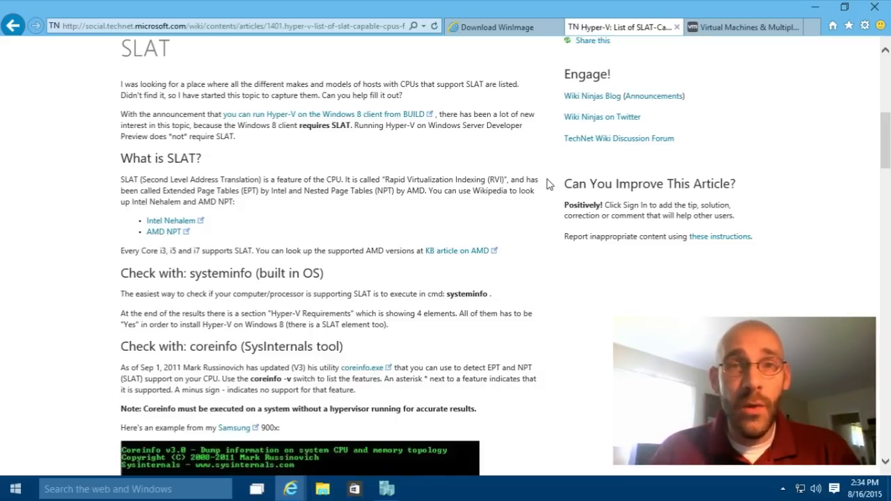
{"action": "left_click", "coordinate": [815, 7]}
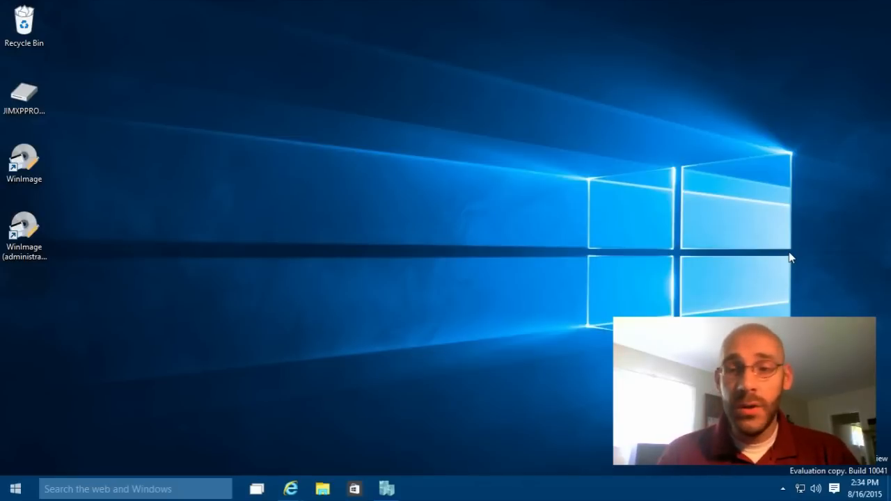
- Search Windows for "programs" and open the list of Windows features that can be turned on or off
{"action": "left_click", "coordinate": [126, 492]}
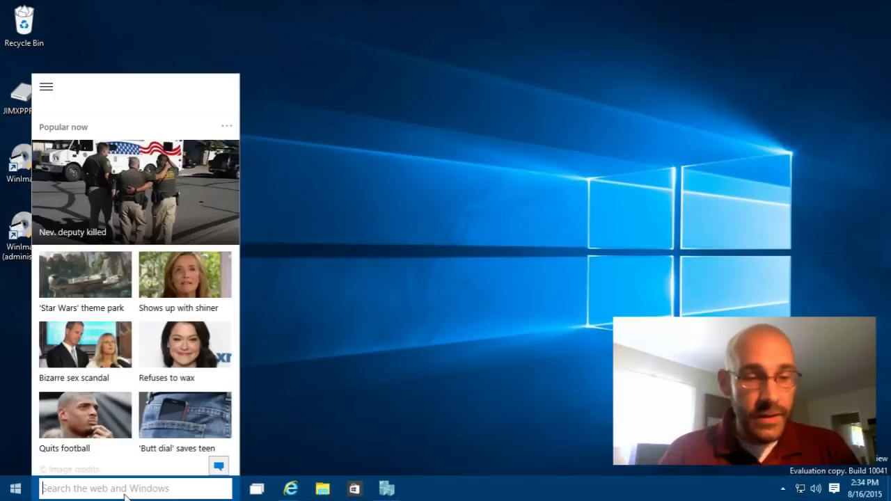
{"action": "type", "text": "programs"}
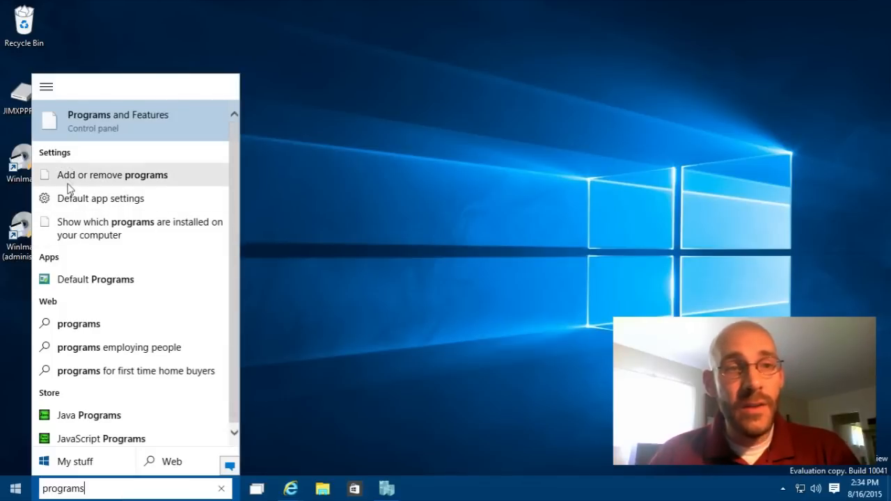
{"action": "left_click", "coordinate": [186, 178]}
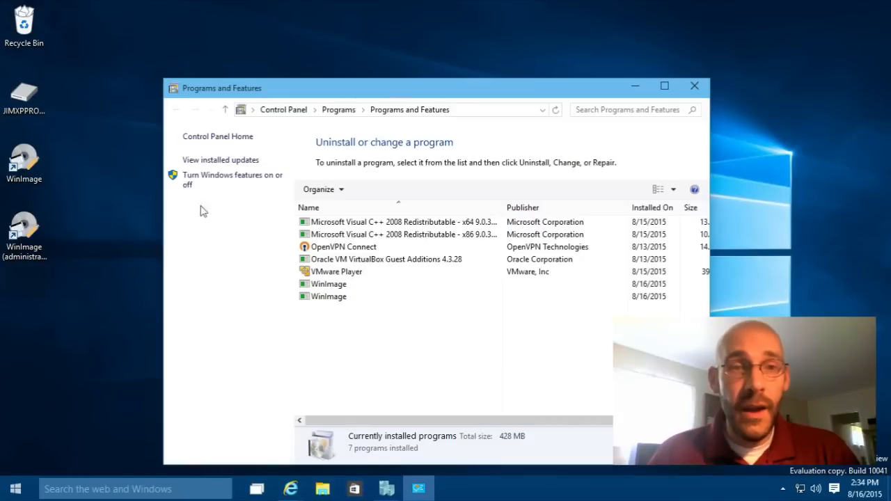
{"action": "left_click", "coordinate": [245, 183]}
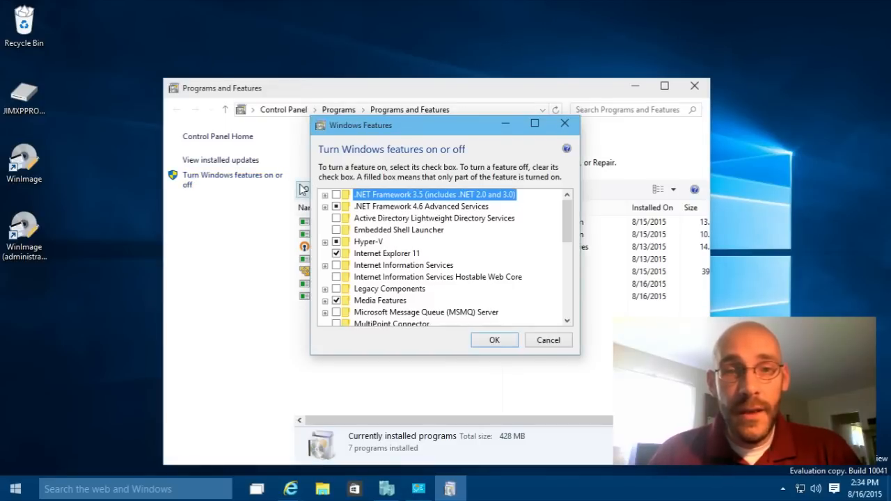
- Inspect the components under the Hyper-V feature, leaving the features list without changes and closing Programs and Features
{"action": "left_click", "coordinate": [369, 242]}
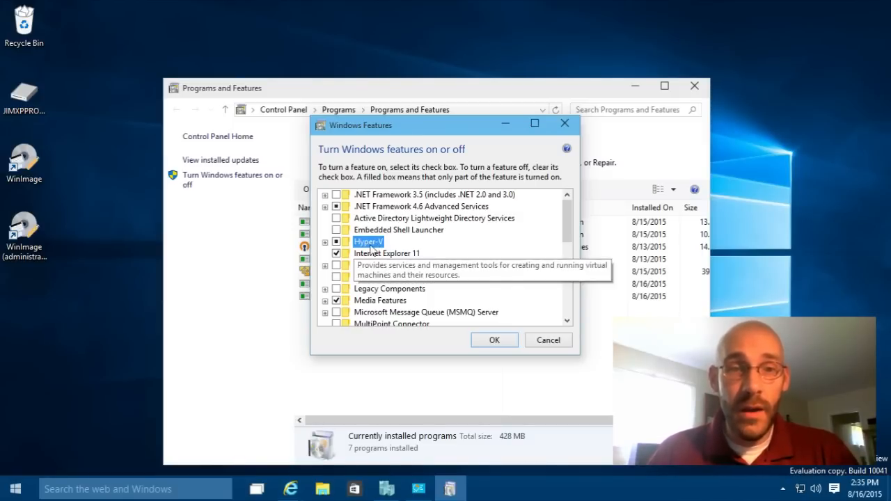
{"action": "left_click", "coordinate": [325, 241]}
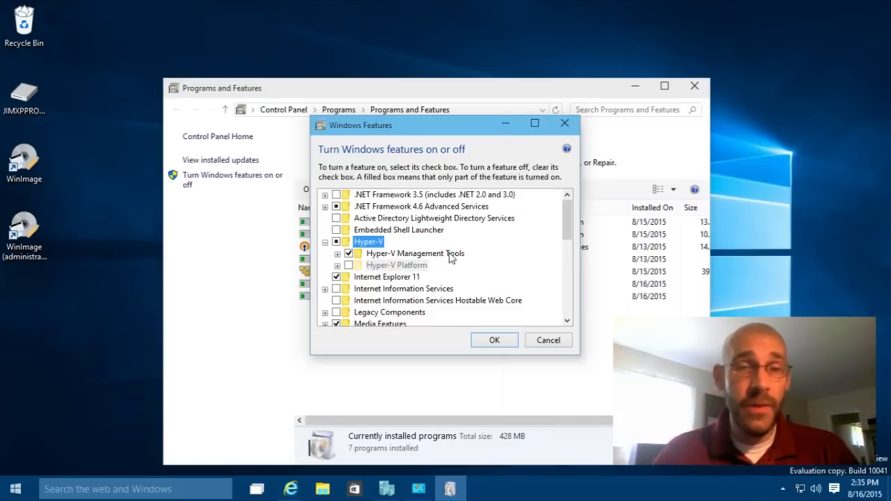
{"action": "mouse_move", "coordinate": [394, 269]}
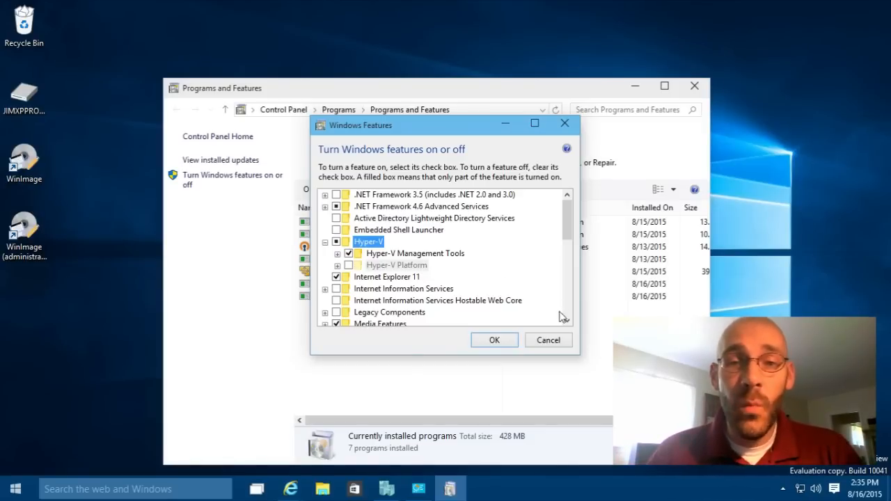
{"action": "left_click", "coordinate": [561, 341]}
{"action": "left_click", "coordinate": [696, 87]}
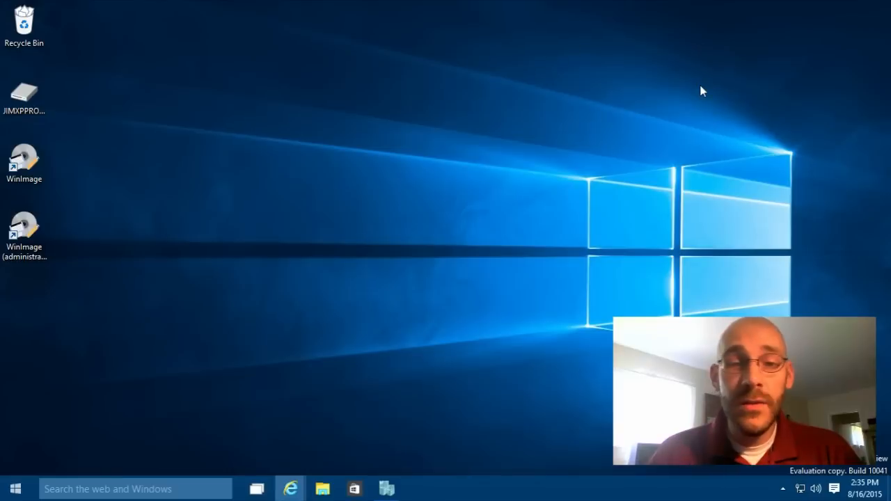
- Review the VMware Player Pro trial page and its Windows 64-bit download option, and return to the desktop
{"action": "mouse_move", "coordinate": [292, 489]}
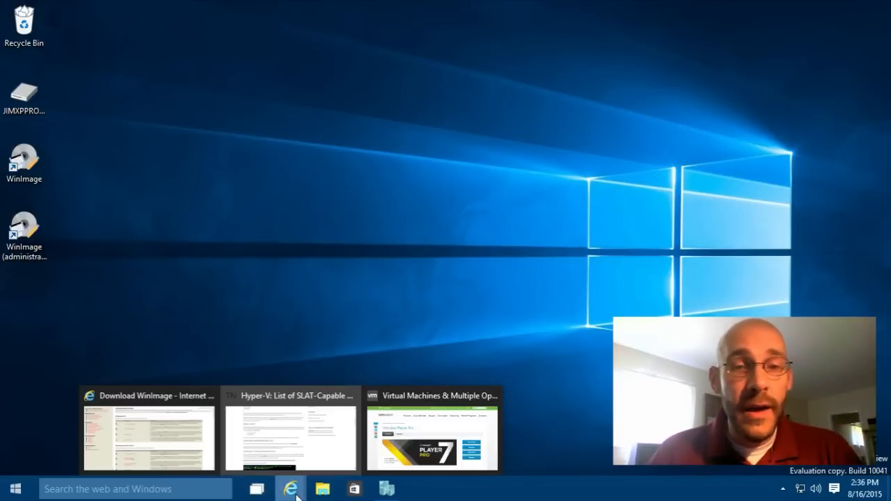
{"action": "left_click", "coordinate": [428, 398]}
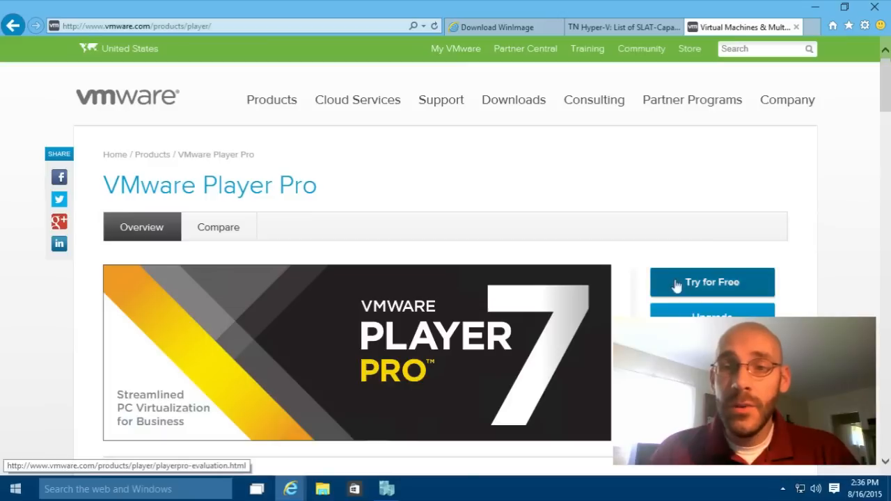
{"action": "left_click", "coordinate": [746, 289]}
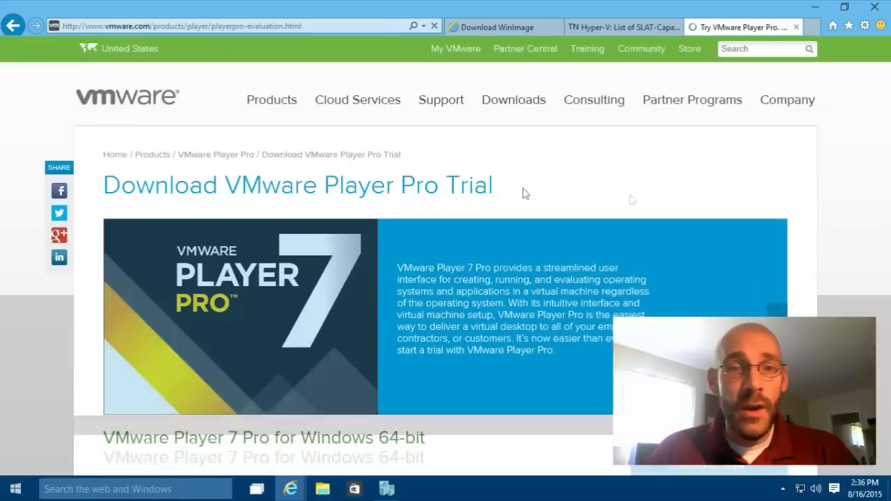
{"action": "scroll", "coordinate": [651, 254], "scroll_direction": "down", "scroll_amount": 5}
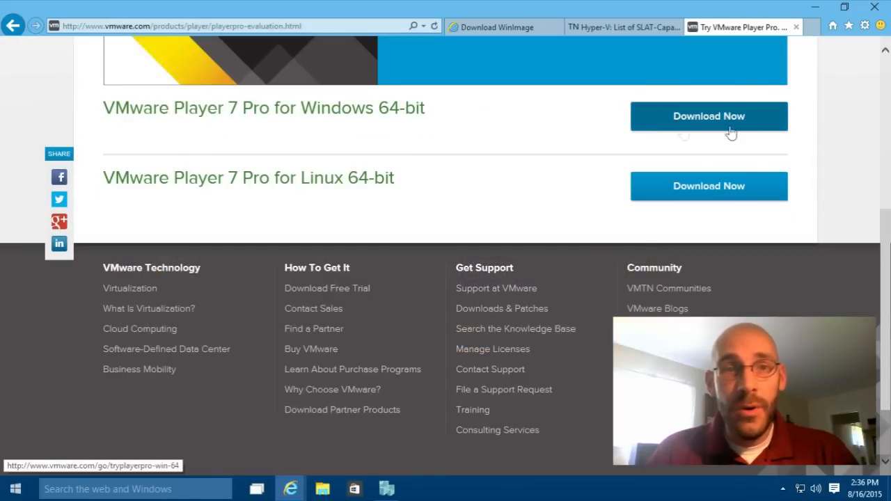
{"action": "scroll", "coordinate": [770, 155], "scroll_direction": "up", "scroll_amount": 5}
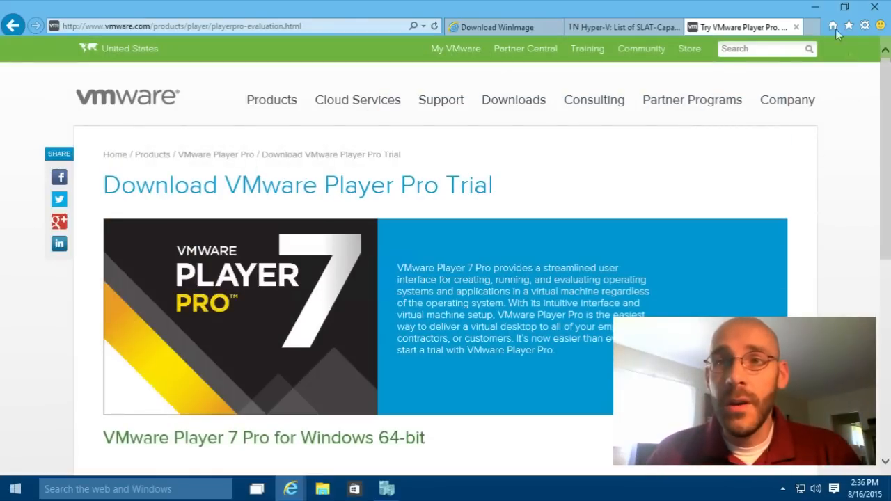
{"action": "left_click", "coordinate": [815, 7]}
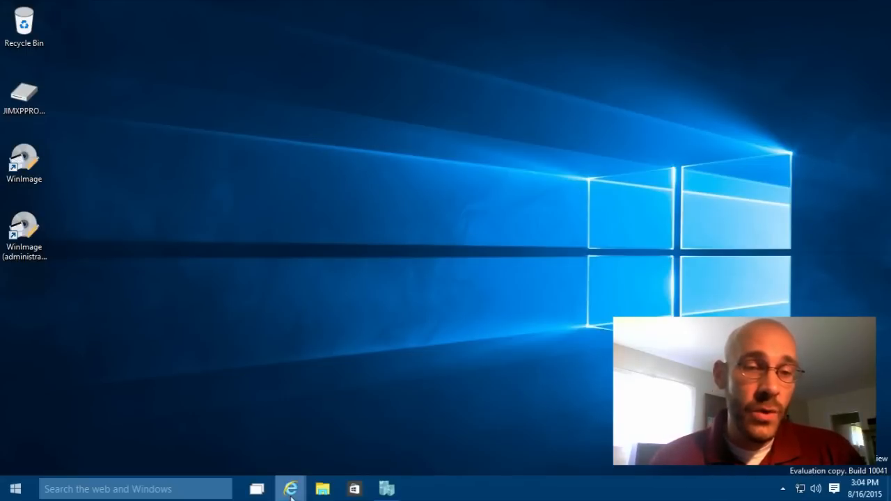
- Bring up the WinImage download page in Internet Explorer and examine the WinImage 9.0 files
{"action": "mouse_move", "coordinate": [292, 496]}
{"action": "left_click", "coordinate": [144, 401]}
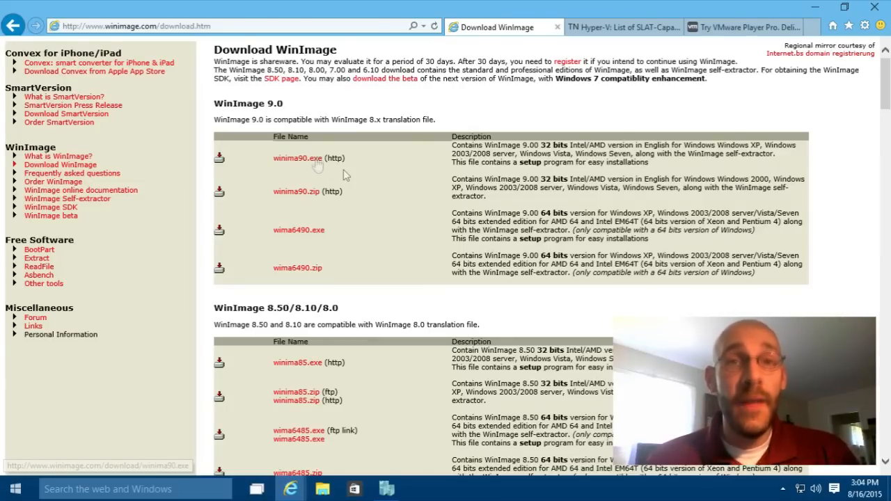
- Leave the browser for the desktop and start WinImage, dismissing its evaluation notice
{"action": "left_click", "coordinate": [822, 11]}
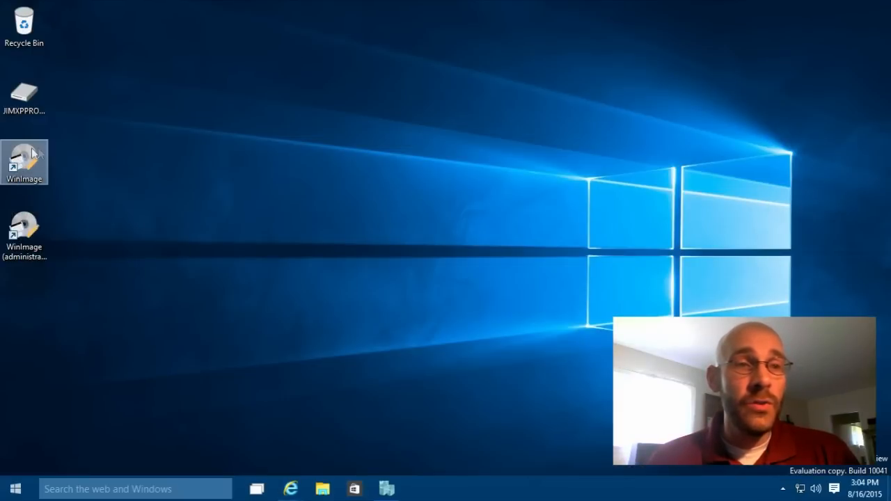
{"action": "double_click", "coordinate": [31, 165]}
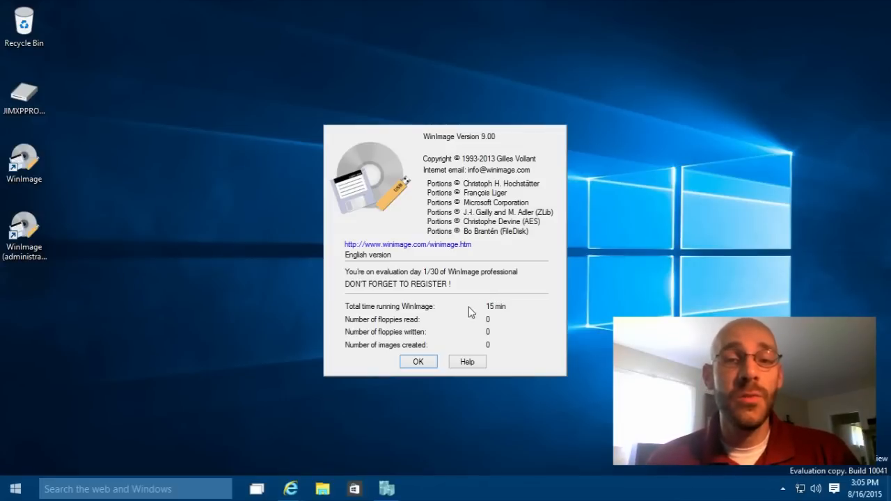
{"action": "left_click", "coordinate": [419, 362]}
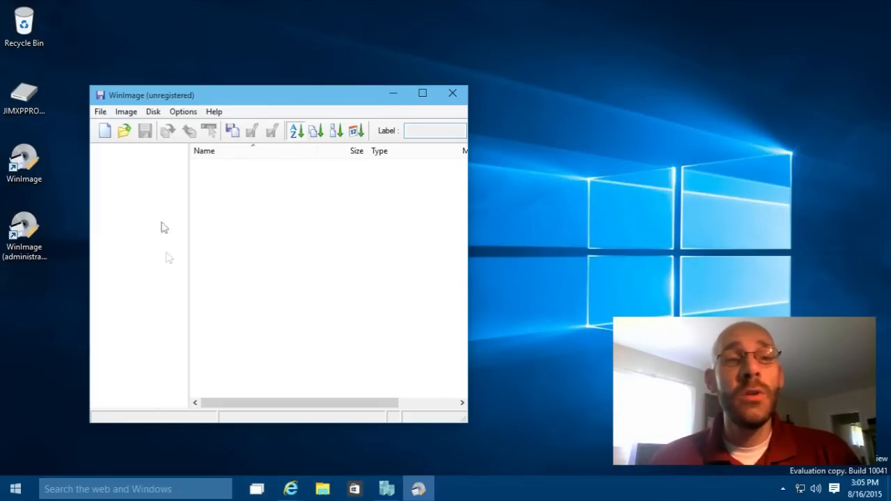
- Start converting the virtual hard disk image JIMXPPROSP3.VHD from the Desktop, with a dynamically expanding virtual hard disk as output
{"action": "left_click", "coordinate": [154, 112]}
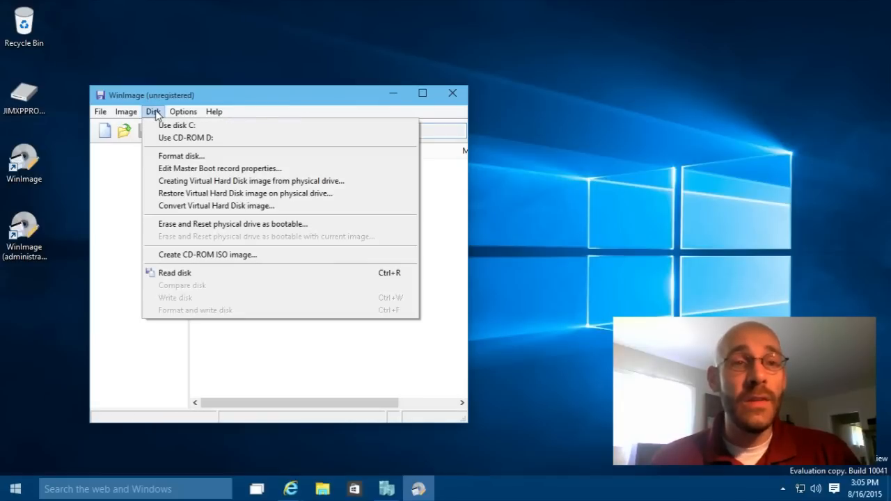
{"action": "left_click", "coordinate": [288, 209]}
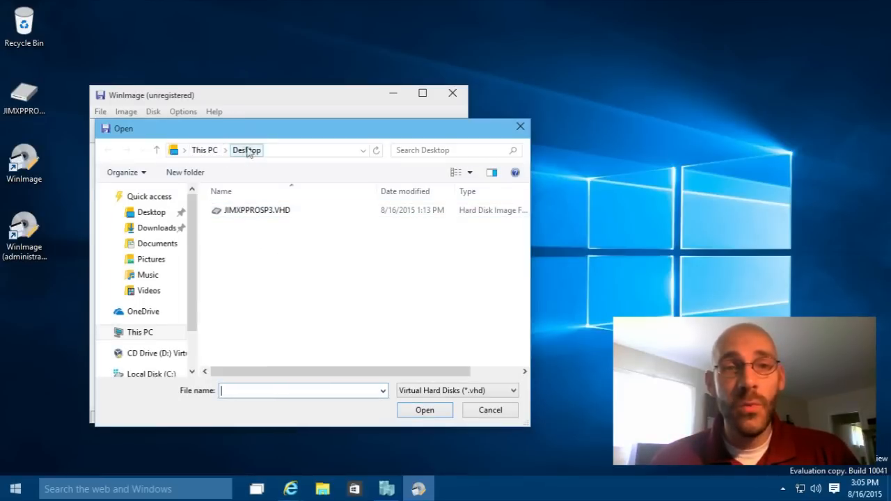
{"action": "left_click", "coordinate": [292, 216]}
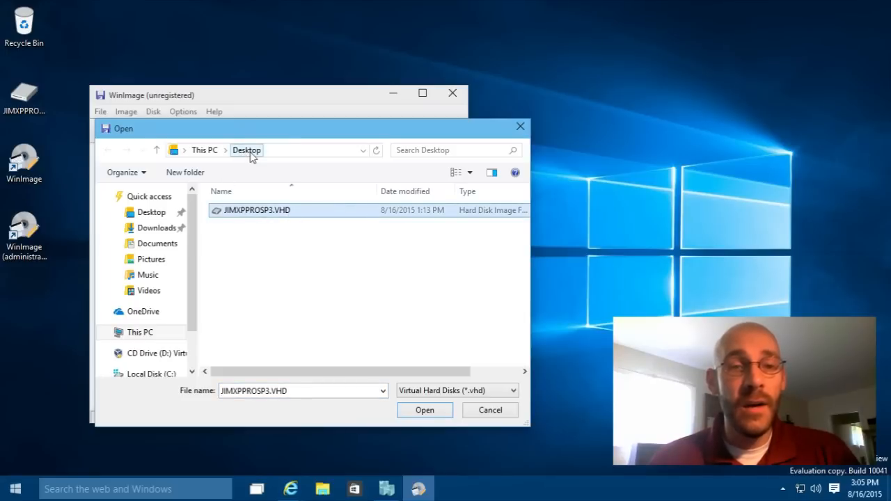
{"action": "left_click", "coordinate": [439, 412]}
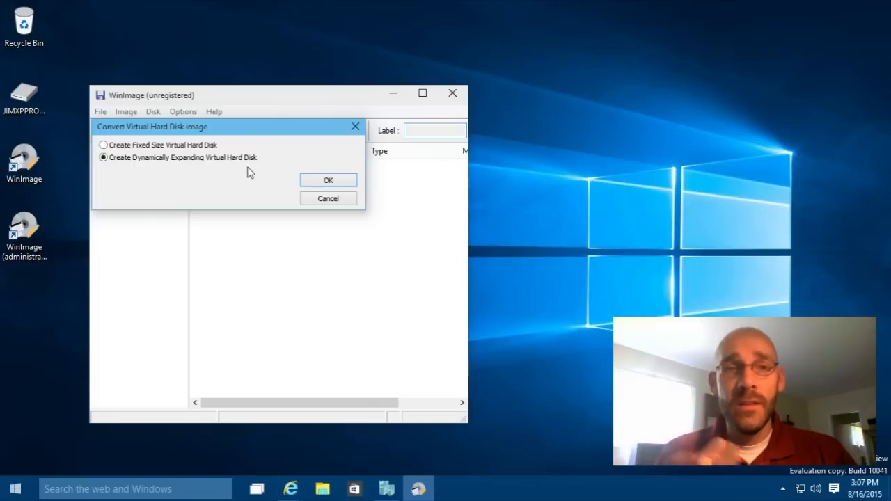
{"action": "left_click", "coordinate": [310, 184]}
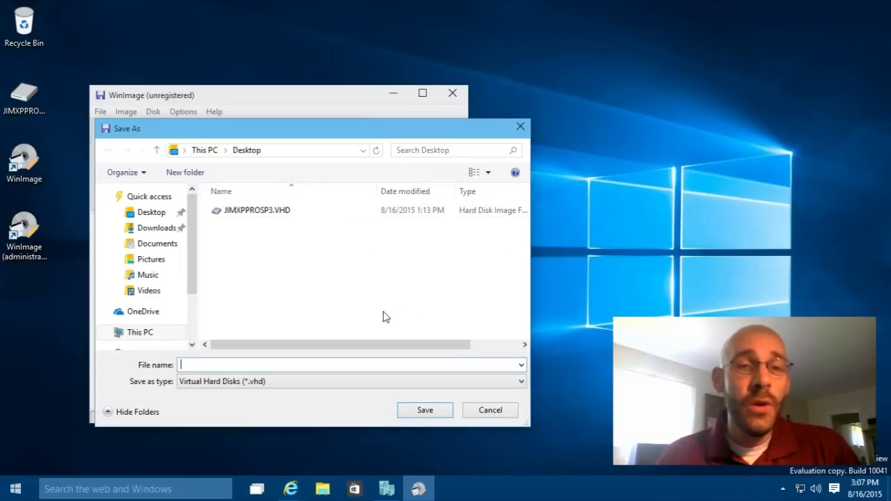
- Save the converted disk to the Desktop as padregoosexp in VMWare VMDK (*.vmdk) format and run the conversion
{"action": "type", "text": "padr"}
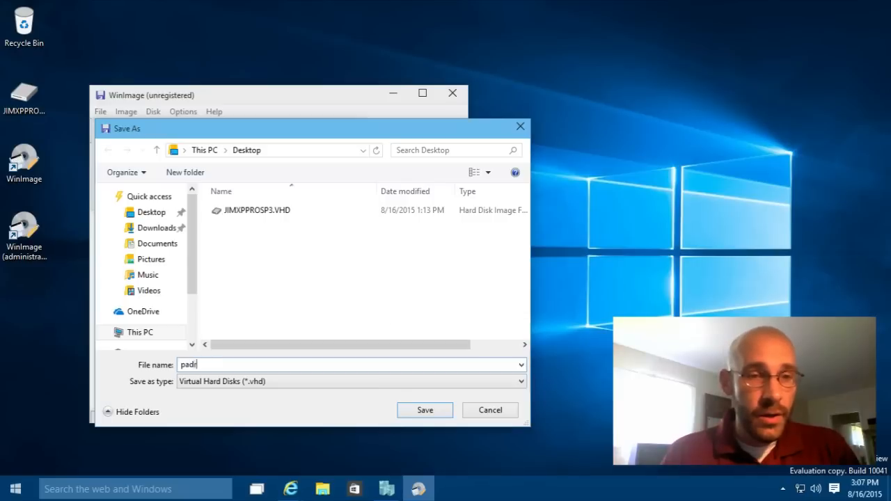
{"action": "type", "text": "egoosexp"}
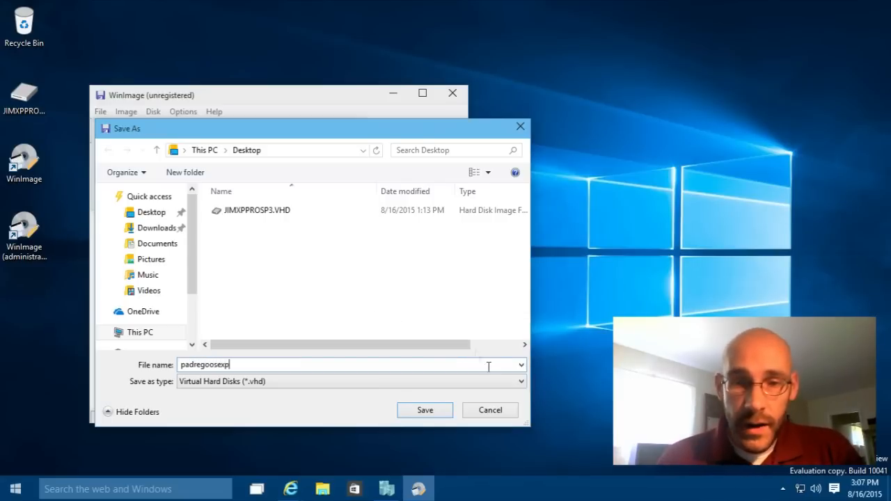
{"action": "left_click", "coordinate": [522, 384]}
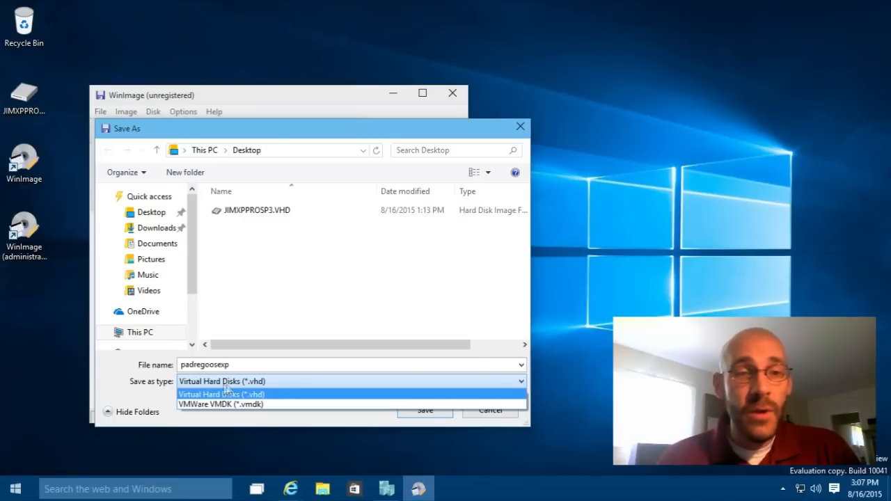
{"action": "left_click", "coordinate": [273, 385]}
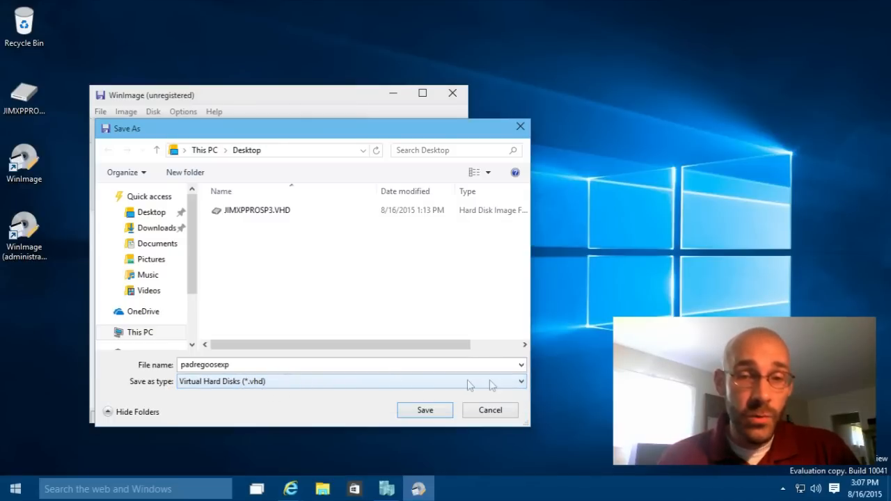
{"action": "left_click", "coordinate": [524, 386]}
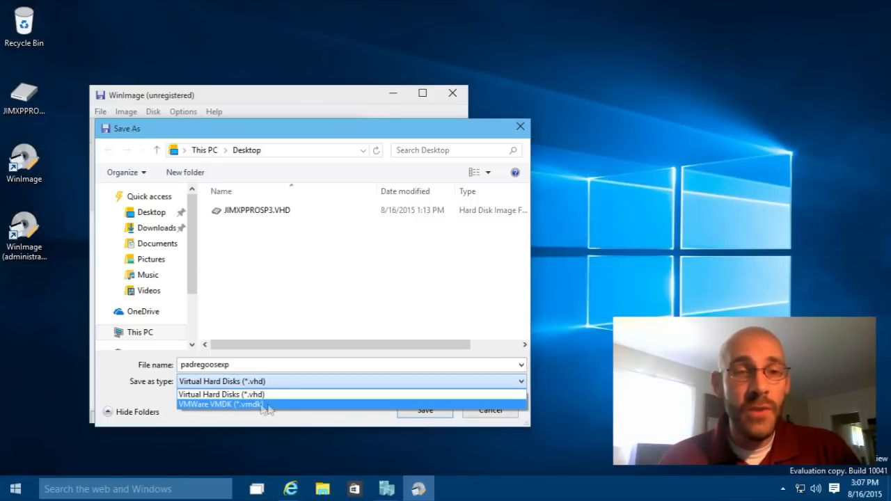
{"action": "left_click", "coordinate": [290, 406]}
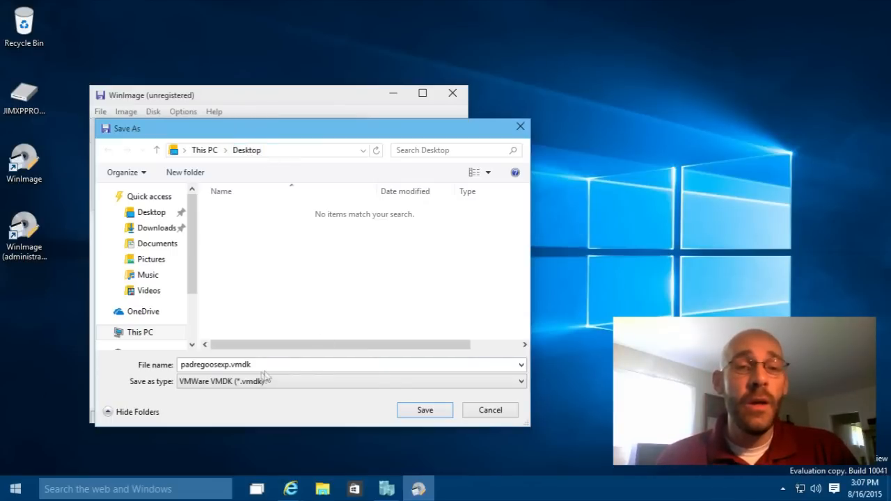
{"action": "left_click", "coordinate": [440, 411]}
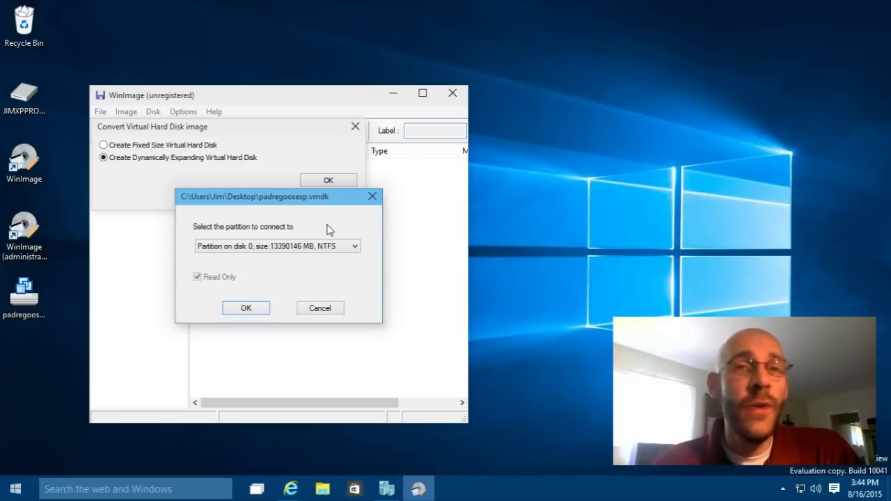
- Review the partitions offered for padregoosexp.vmdk without connecting to any, close WinImage, and select the new VMDK file on the desktop
{"action": "left_click", "coordinate": [356, 248]}
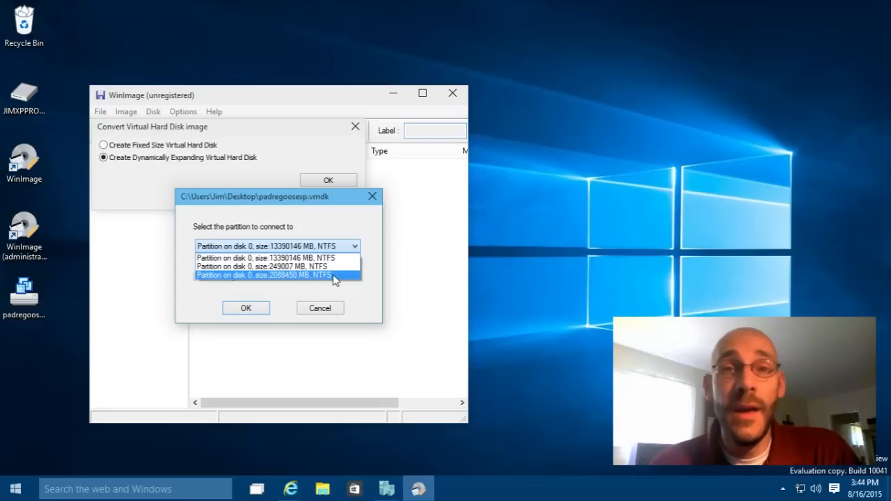
{"action": "left_click", "coordinate": [380, 282]}
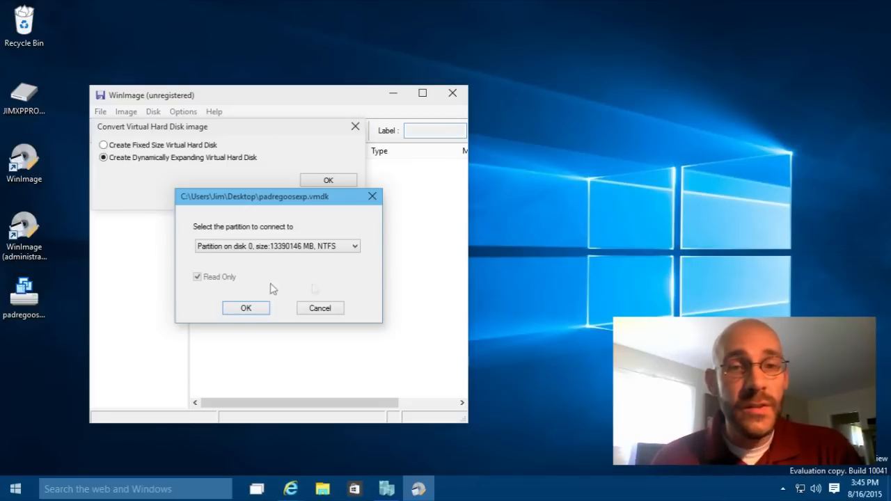
{"action": "left_click", "coordinate": [324, 313]}
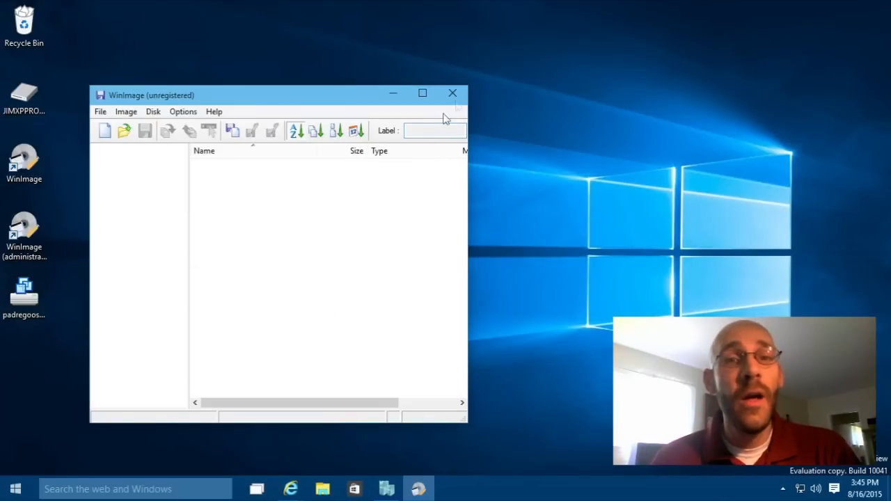
{"action": "left_click", "coordinate": [453, 94]}
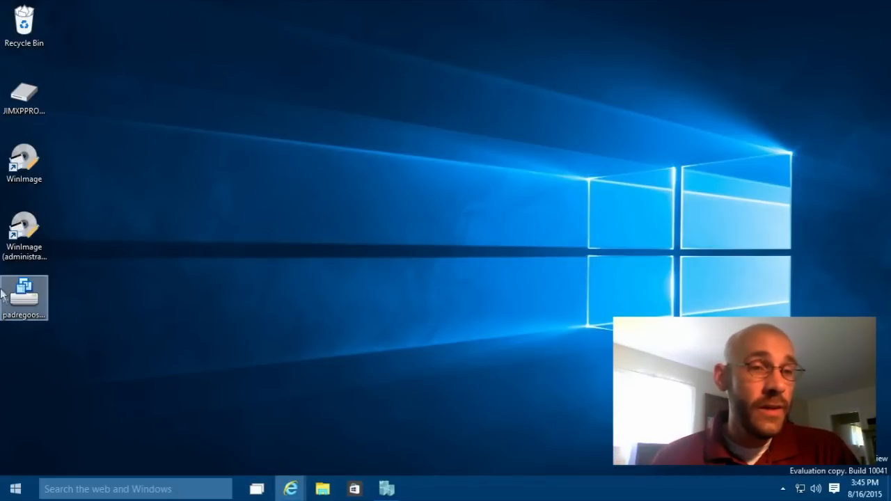
{"action": "left_click", "coordinate": [28, 304]}
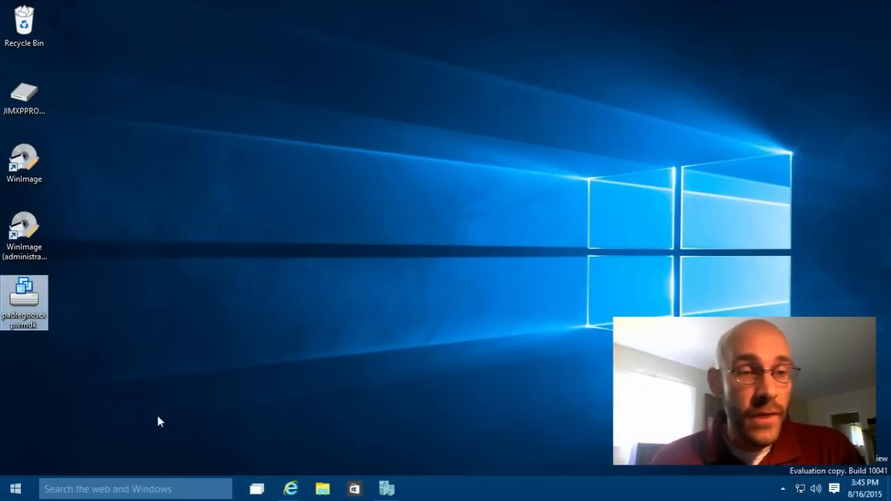
- Search Windows for "vmware" and launch VMware Player, moving its window so that it fits fully on screen
{"action": "left_click", "coordinate": [198, 490]}
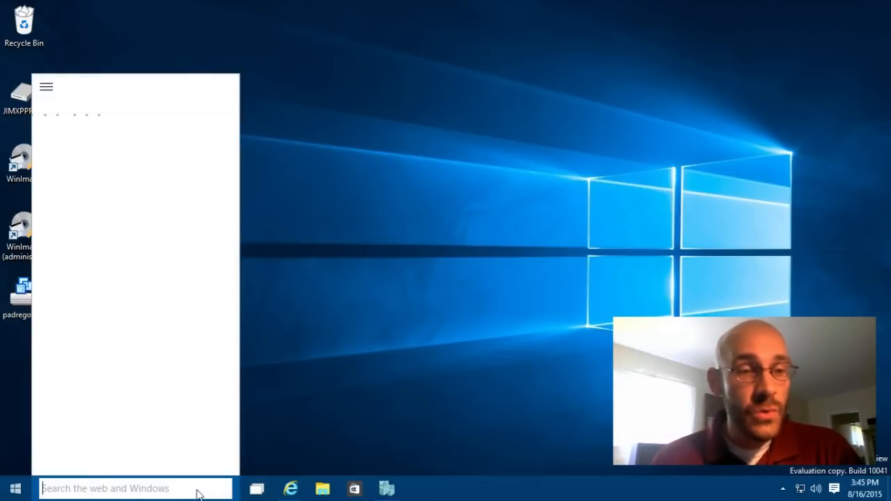
{"action": "type", "text": "vmware"}
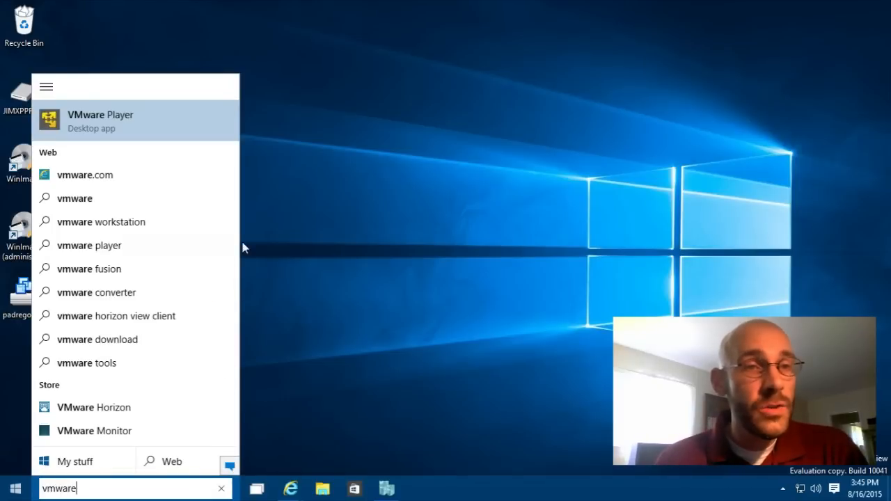
{"action": "left_click", "coordinate": [146, 124]}
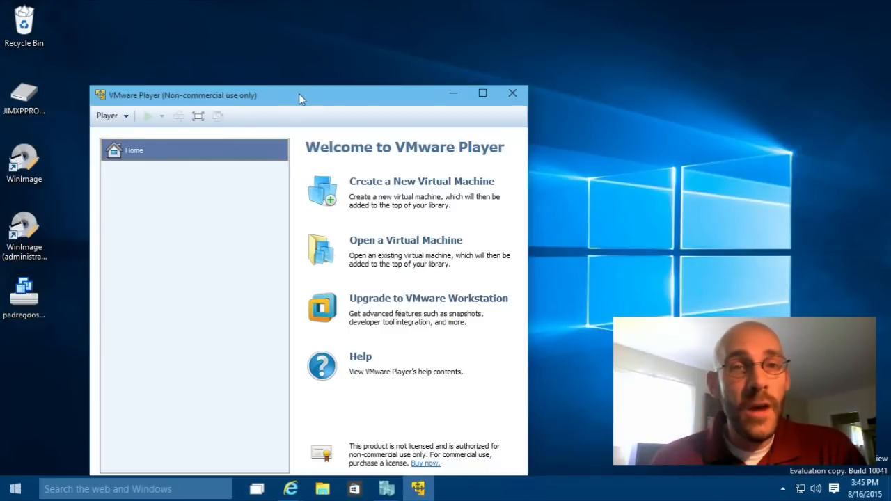
{"action": "left_click_drag", "start_coordinate": [299, 97], "coordinate": [319, 46]}
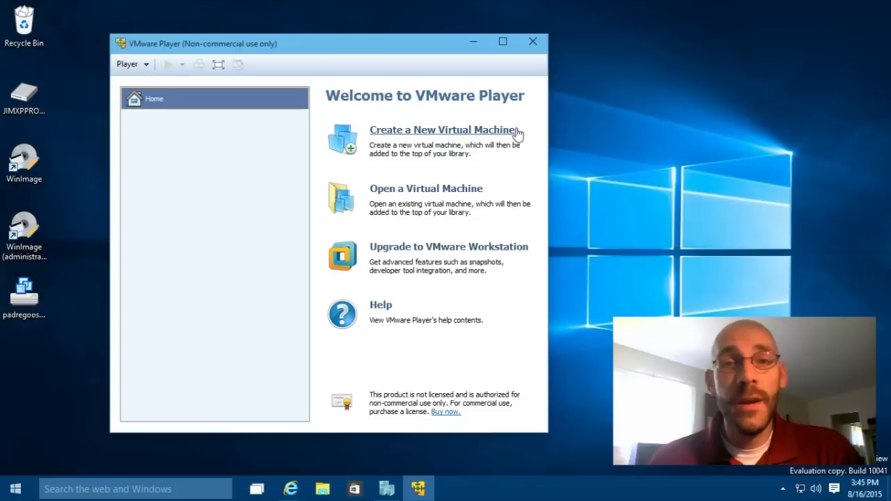
- Begin a new virtual machine with the operating system installed later, choosing Microsoft Windows and Windows XP Professional as the guest
{"action": "left_click", "coordinate": [442, 131]}
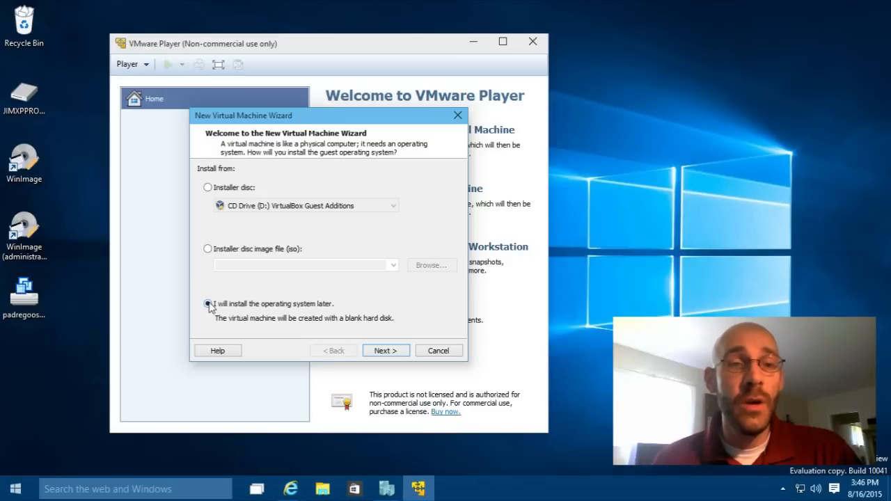
{"action": "left_click", "coordinate": [393, 355]}
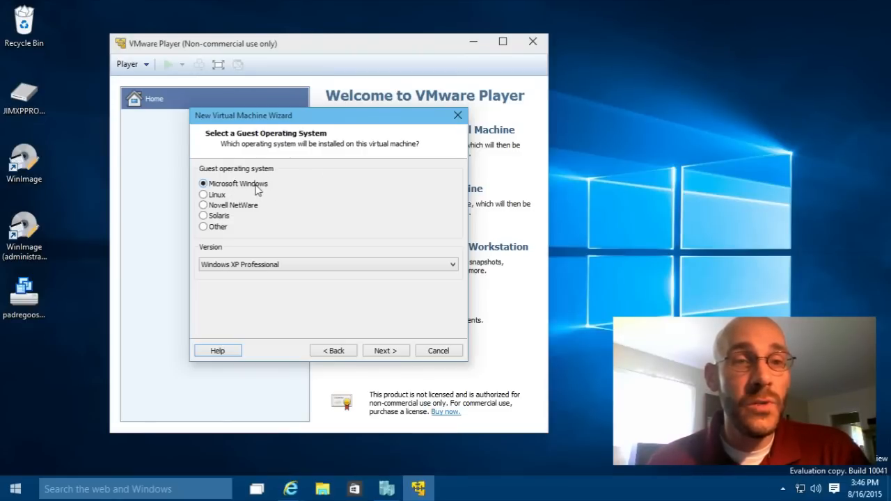
{"action": "left_click", "coordinate": [453, 264]}
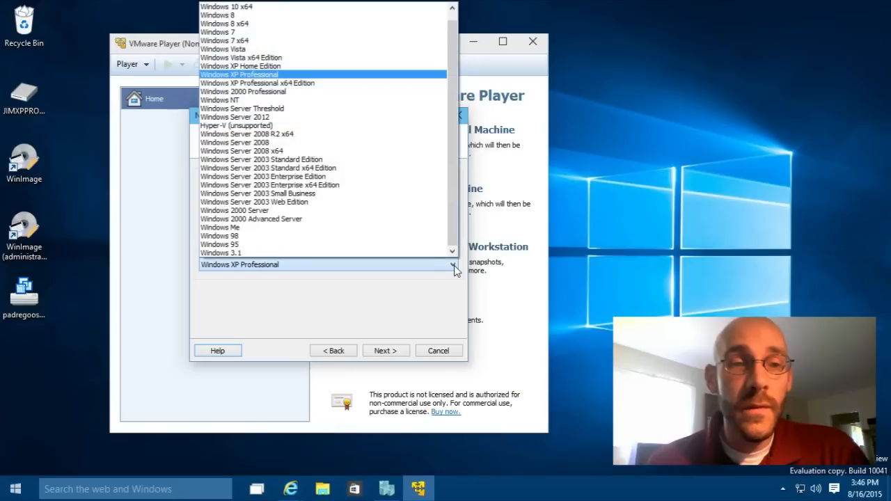
{"action": "left_click", "coordinate": [399, 75]}
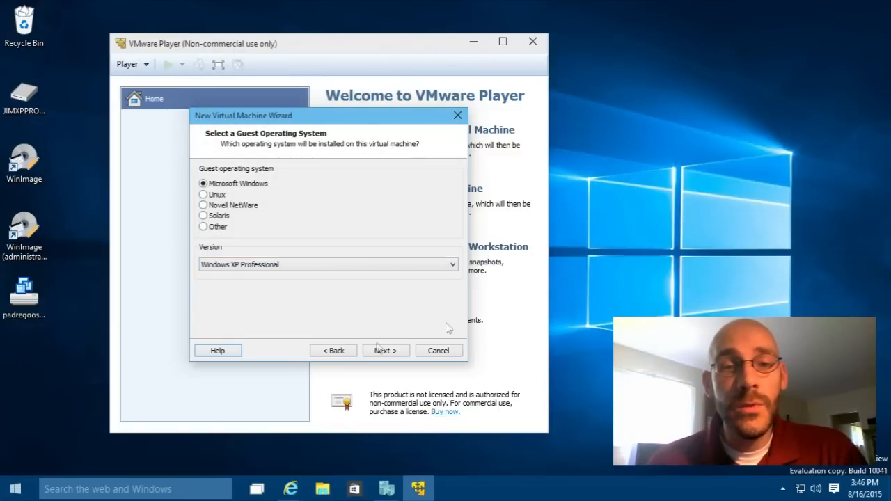
{"action": "left_click", "coordinate": [385, 351]}
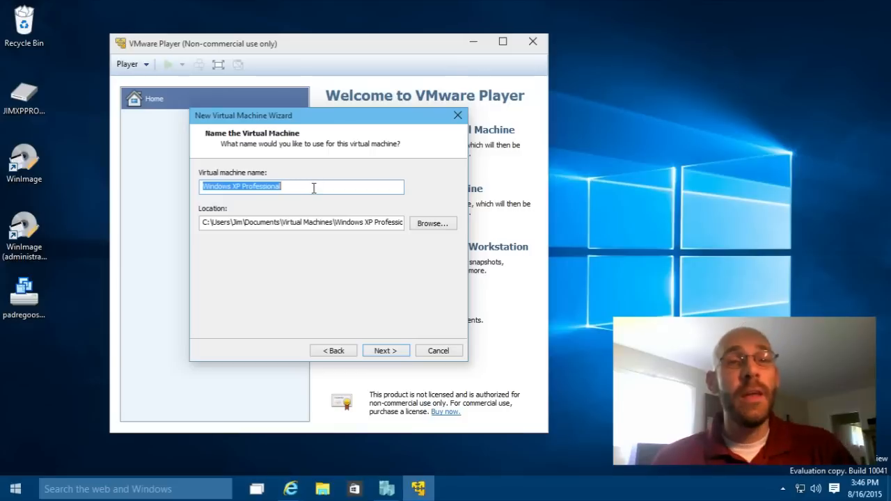
- Name the virtual machine padregoosexp, keep the matching folder location, and continue to the disk capacity settings
{"action": "type", "text": "p"}
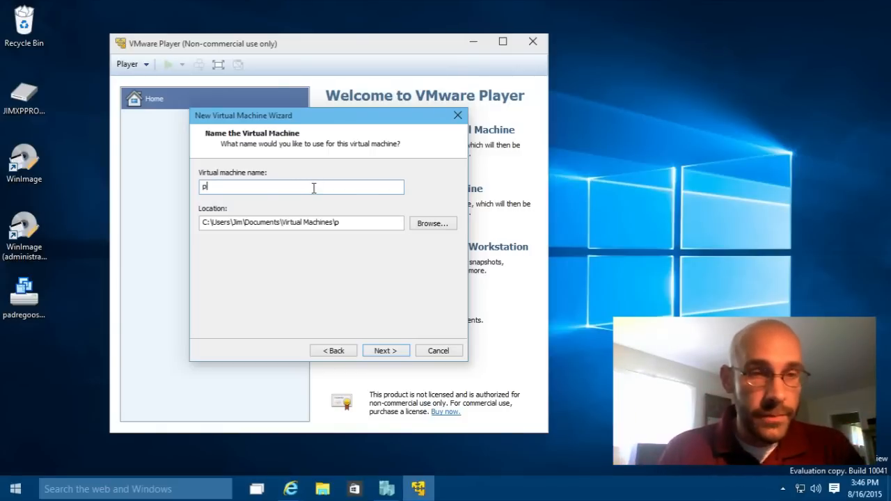
{"action": "type", "text": "adregoosexp"}
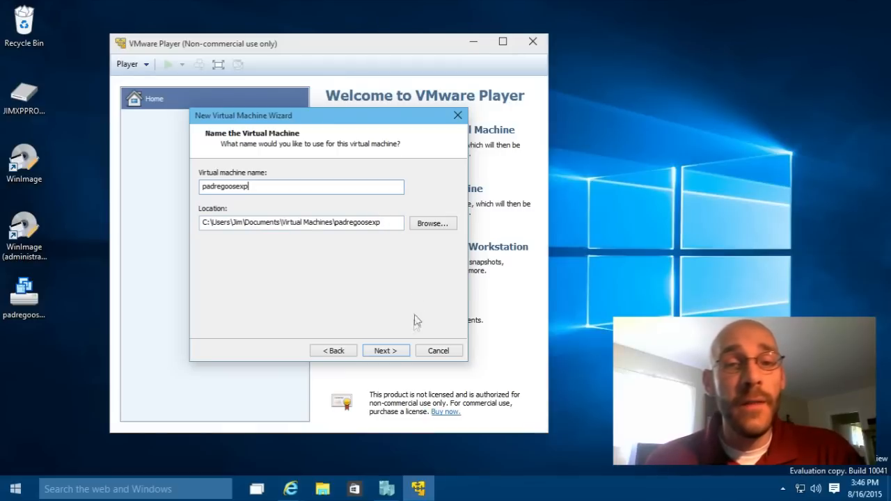
{"action": "left_click", "coordinate": [392, 353]}
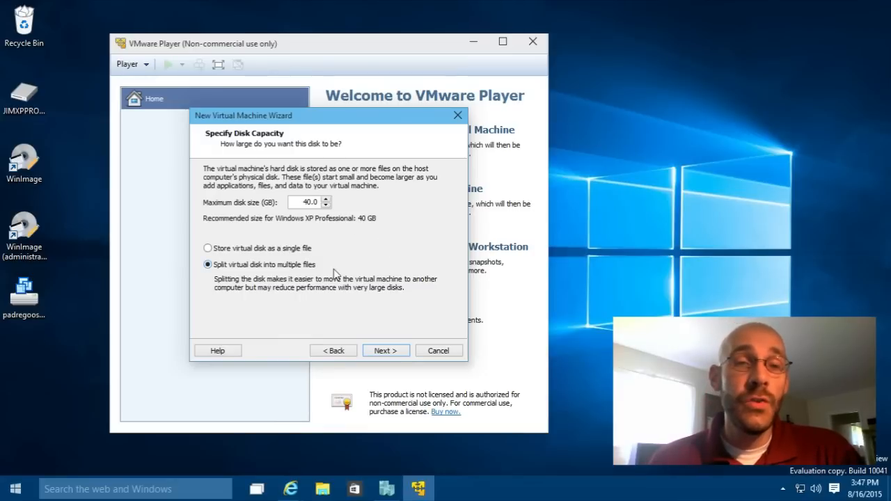
- Set the maximum disk size to 1.0 GB and store the virtual disk as a single file
{"action": "left_click_drag", "start_coordinate": [311, 202], "coordinate": [305, 204]}
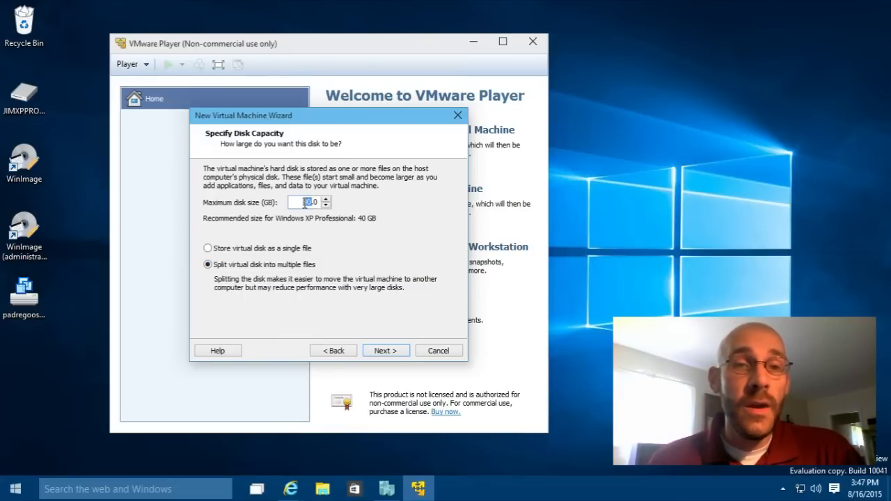
{"action": "type", "text": "1"}
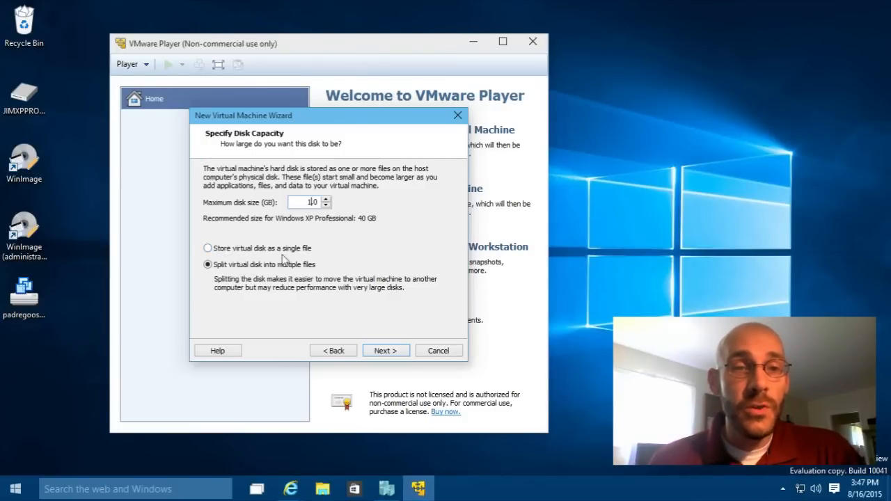
{"action": "left_click", "coordinate": [208, 250]}
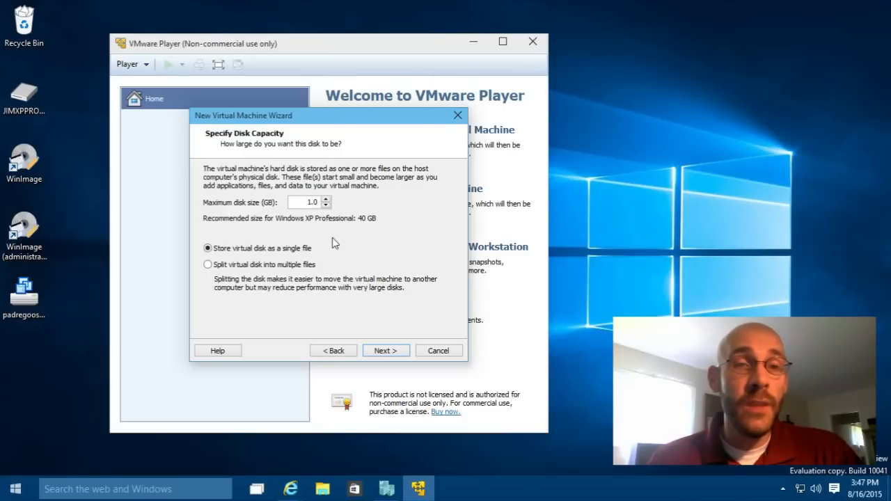
- Accept the disk capacity settings, review the summary of the new virtual machine, and finish creating it
{"action": "left_click", "coordinate": [36, 307]}
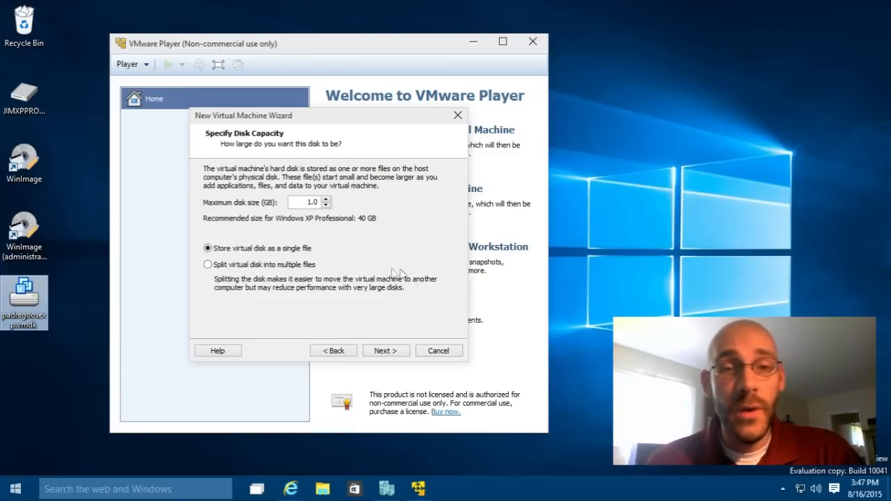
{"action": "left_click", "coordinate": [393, 308]}
{"action": "left_click", "coordinate": [385, 350]}
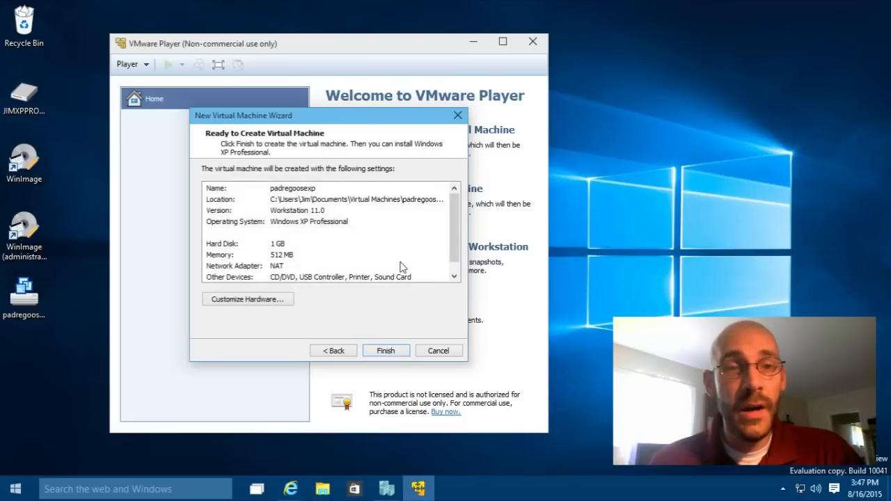
{"action": "scroll", "coordinate": [456, 213], "scroll_direction": "down", "scroll_amount": 1}
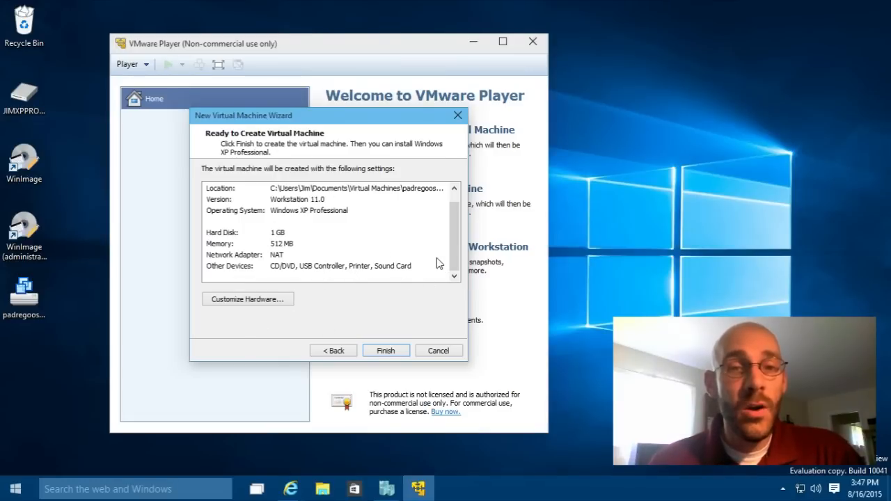
{"action": "left_click", "coordinate": [396, 351]}
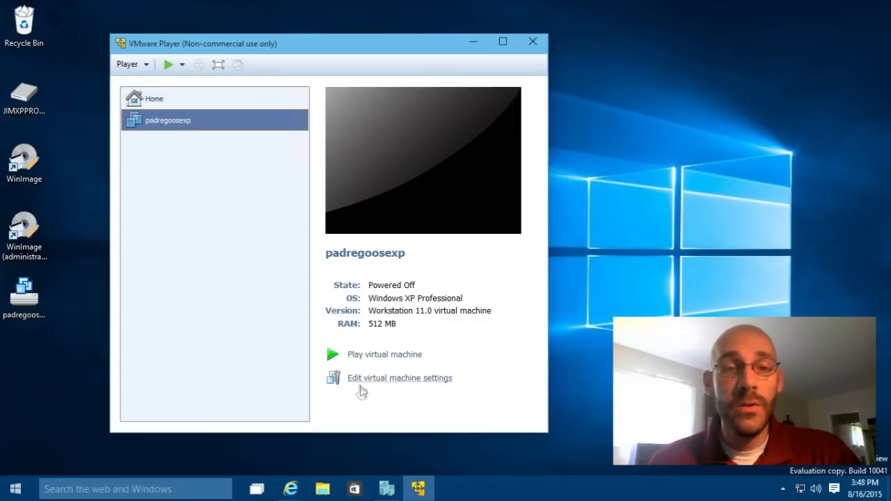
- Set the padregoosexp virtual machine's memory to 1024 MB and keep the number of processor cores at 1
{"action": "left_click", "coordinate": [411, 379]}
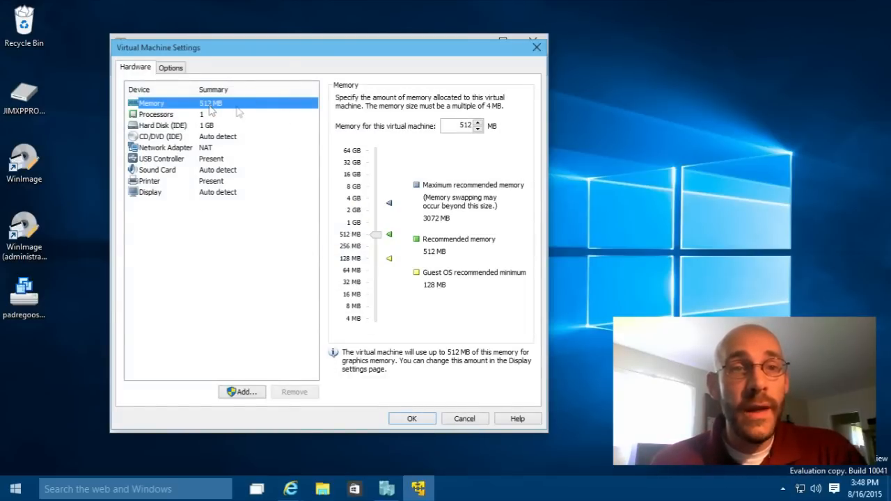
{"action": "double_click", "coordinate": [462, 127]}
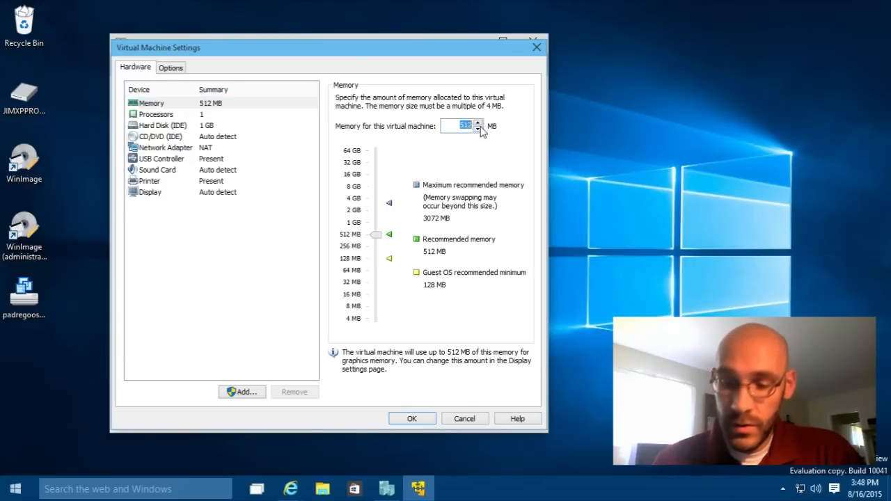
{"action": "type", "text": "1024"}
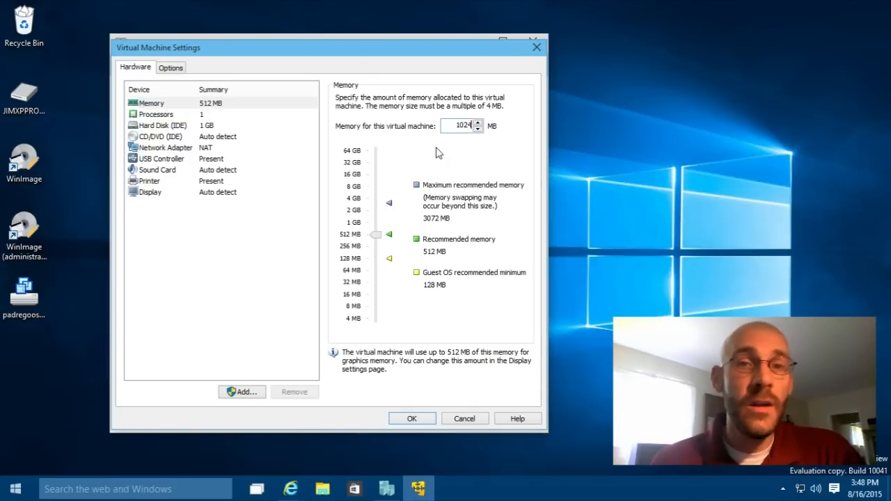
{"action": "left_click", "coordinate": [209, 116]}
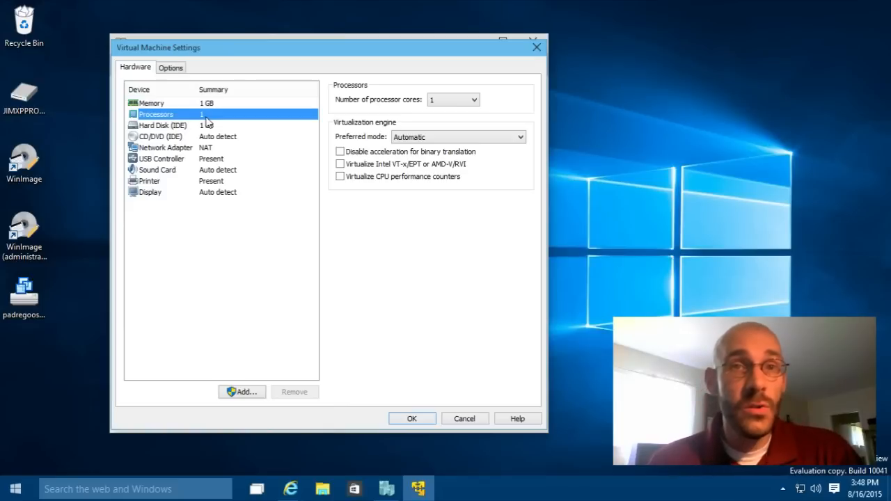
{"action": "left_click", "coordinate": [474, 102]}
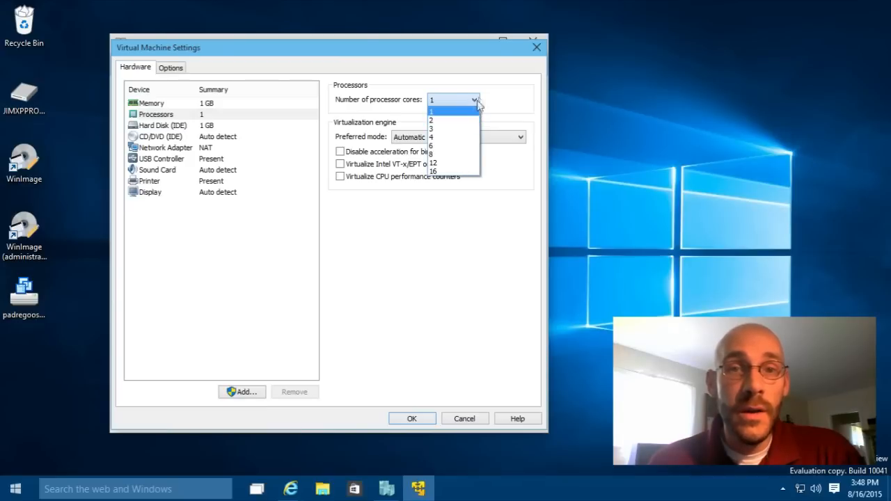
{"action": "left_click", "coordinate": [477, 98]}
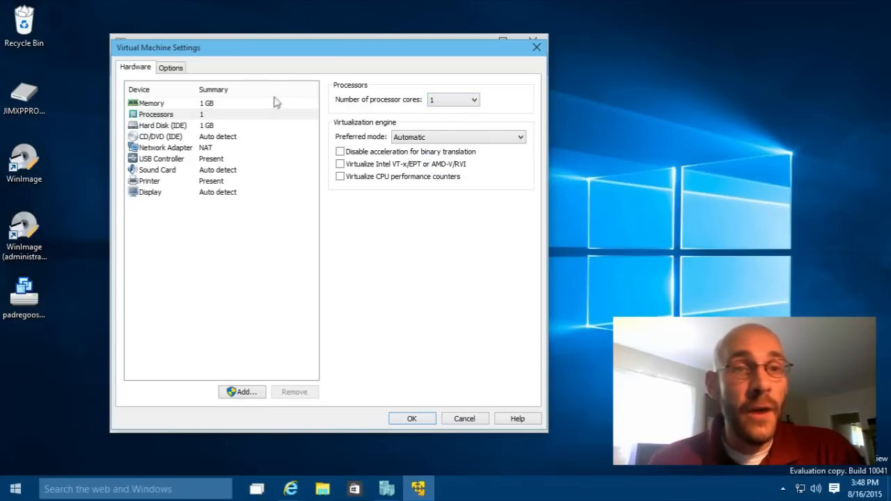
- Remove the 1 GB IDE hard disk from the virtual machine's hardware
{"action": "left_click", "coordinate": [230, 127]}
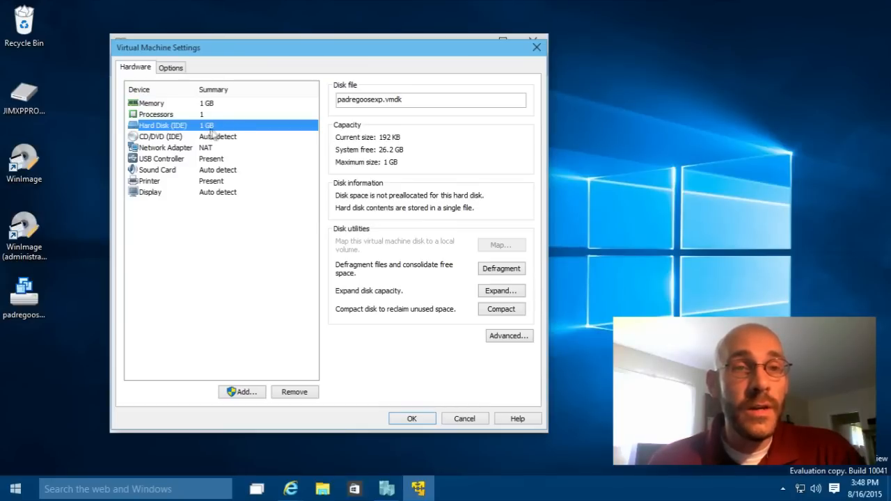
{"action": "left_click", "coordinate": [294, 392]}
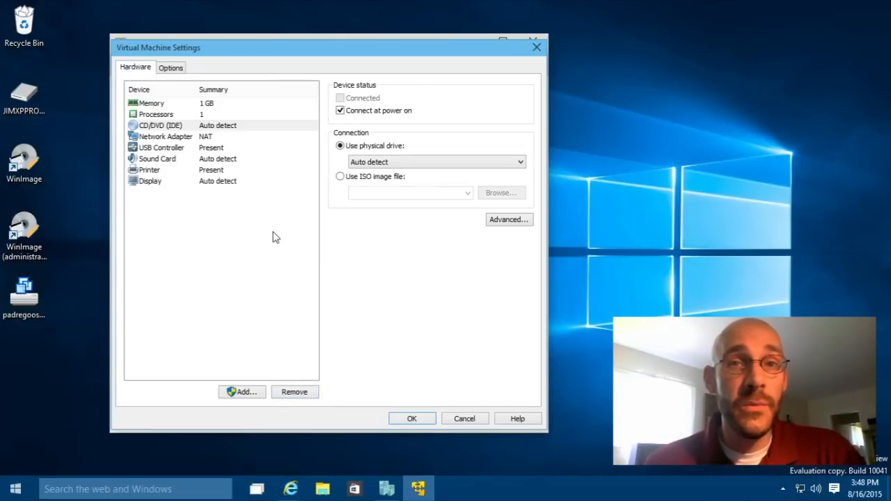
{"action": "left_click", "coordinate": [21, 317]}
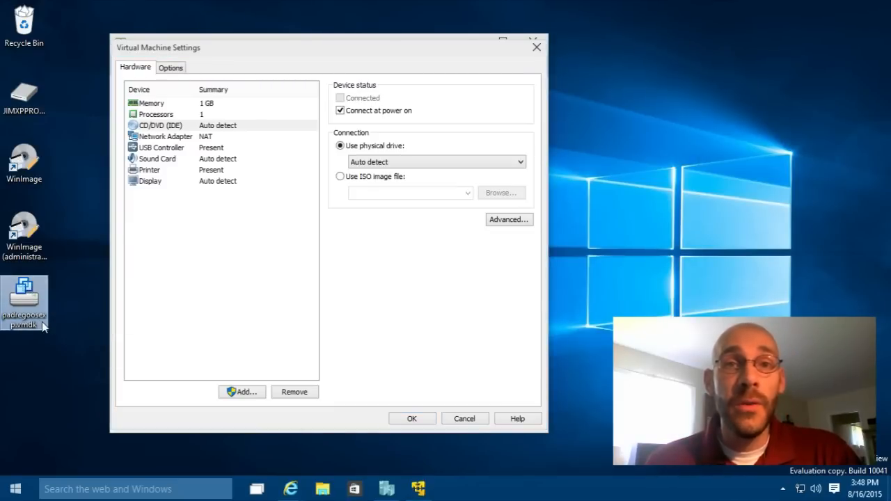
- Switch to File Explorer and open the padregoosexp folder inside Virtual Machines under Documents
{"action": "left_click", "coordinate": [323, 490]}
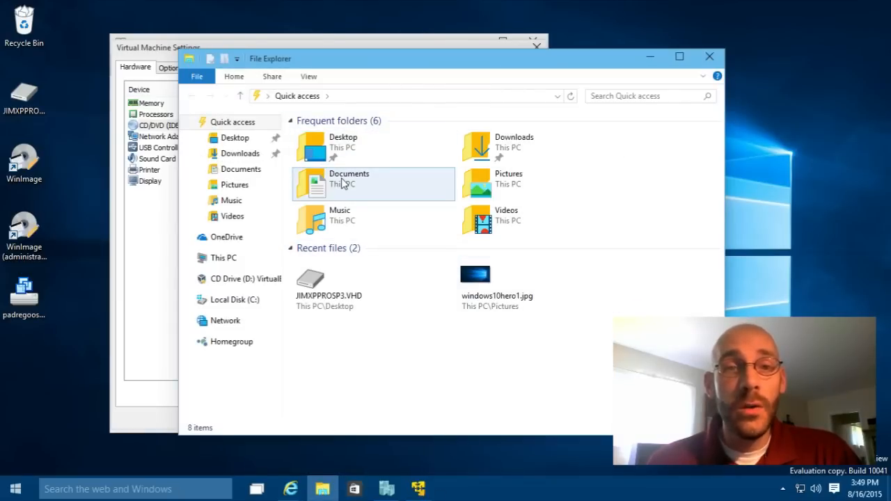
{"action": "double_click", "coordinate": [342, 182]}
{"action": "double_click", "coordinate": [342, 138]}
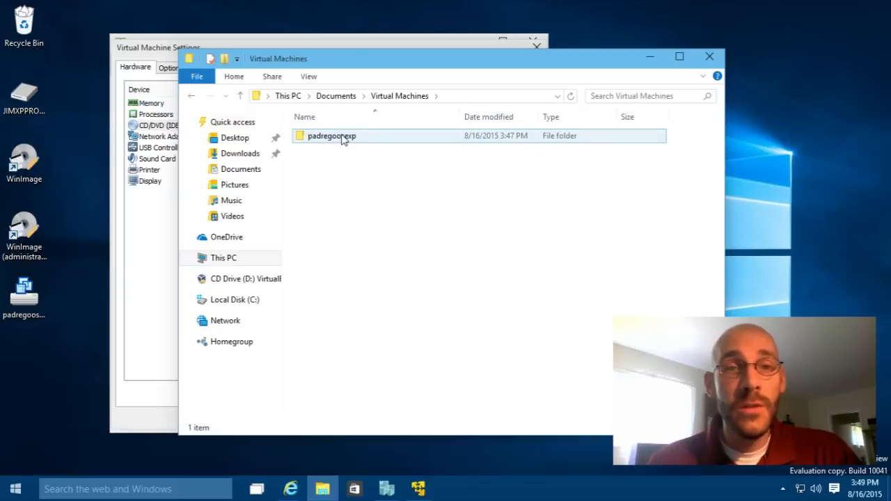
{"action": "left_click", "coordinate": [328, 139]}
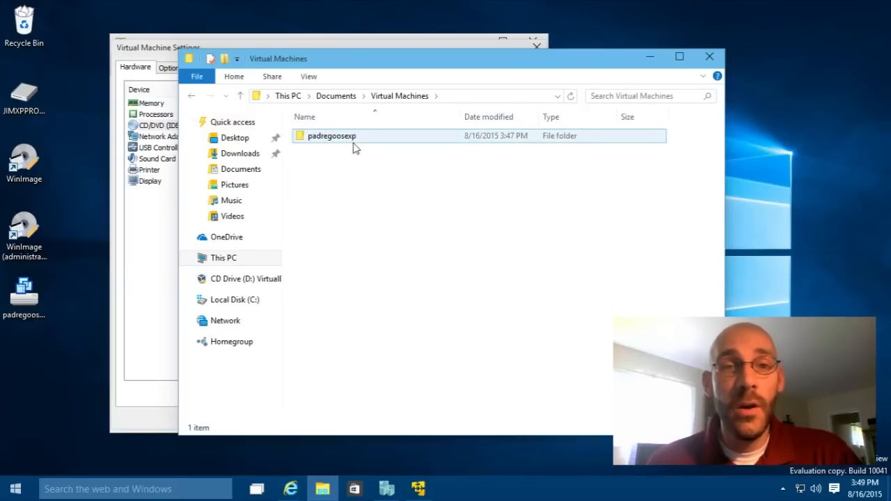
{"action": "left_click", "coordinate": [333, 140]}
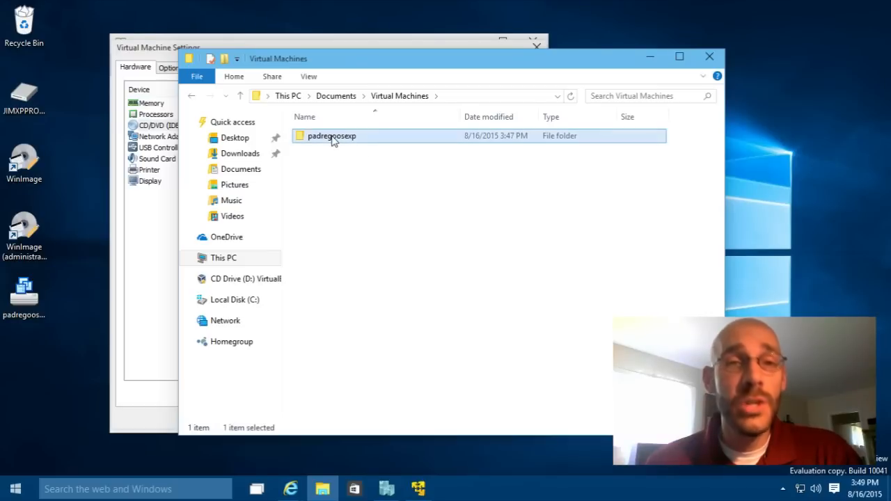
{"action": "double_click", "coordinate": [333, 140]}
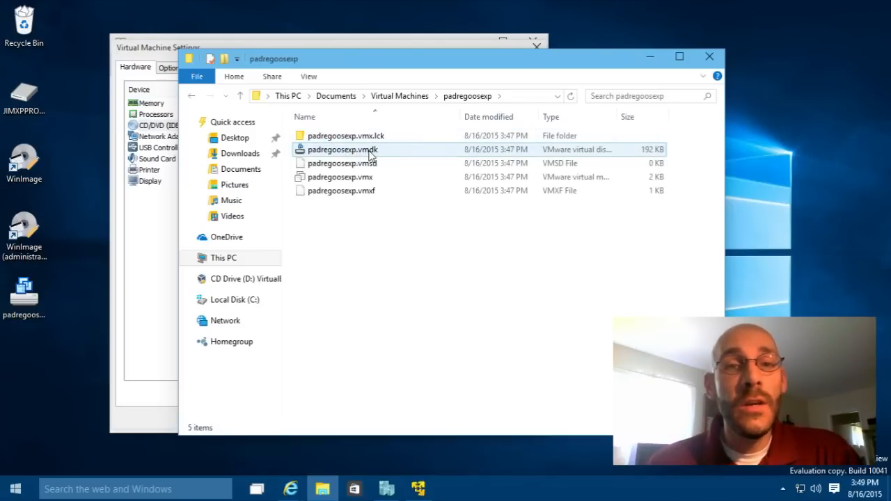
- Delete the placeholder disk file padregoosexp.vmdk from the virtual machine's folder
{"action": "left_click", "coordinate": [370, 153]}
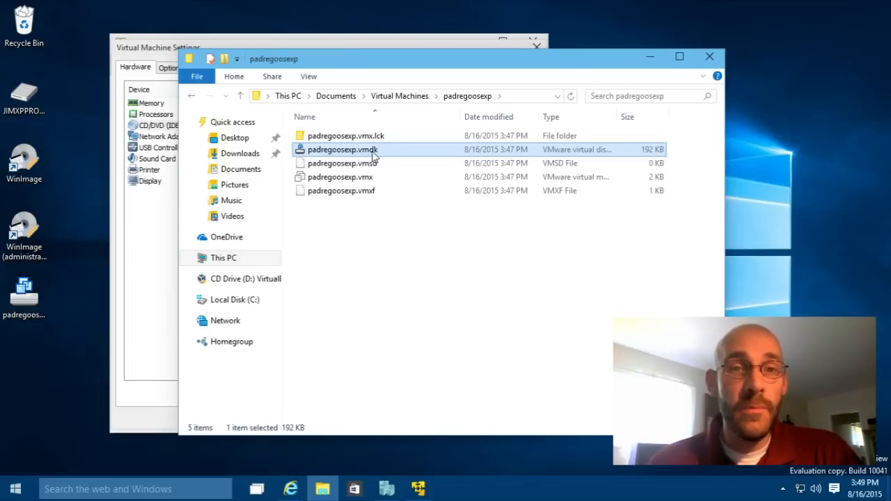
{"action": "right_click", "coordinate": [374, 156]}
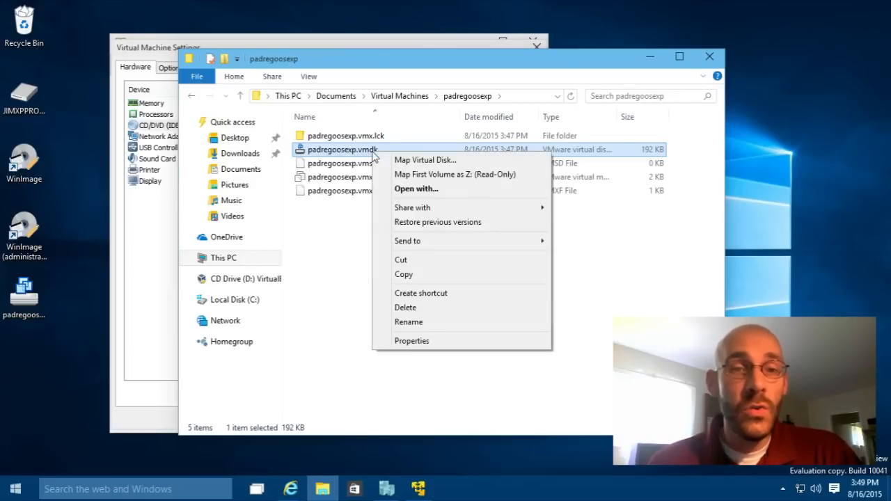
{"action": "left_click", "coordinate": [431, 308]}
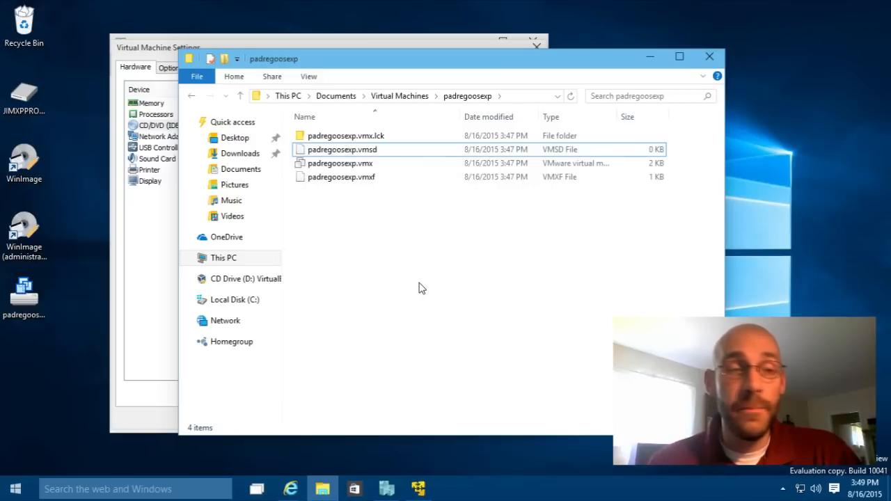
- Move the converted padregoosexp.vmdk from the desktop into the virtual machine's folder and close File Explorer
{"action": "left_click", "coordinate": [35, 304]}
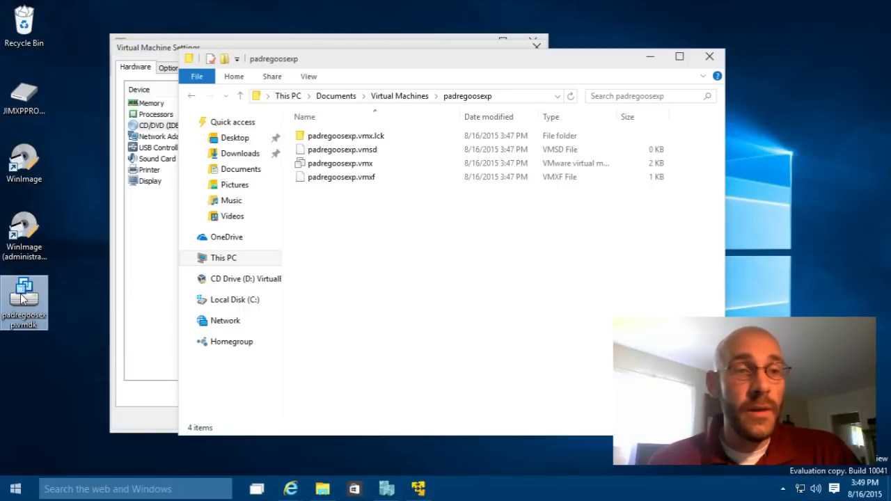
{"action": "left_click_drag", "start_coordinate": [23, 301], "coordinate": [408, 237]}
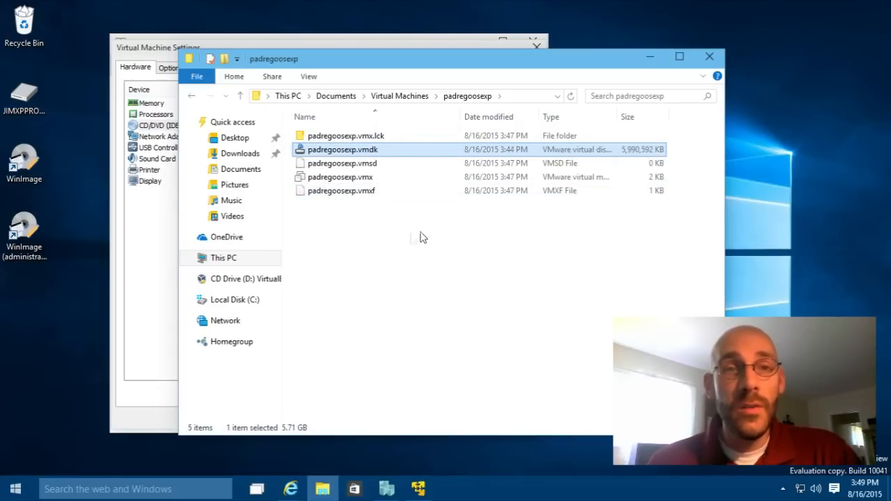
{"action": "left_click", "coordinate": [710, 56]}
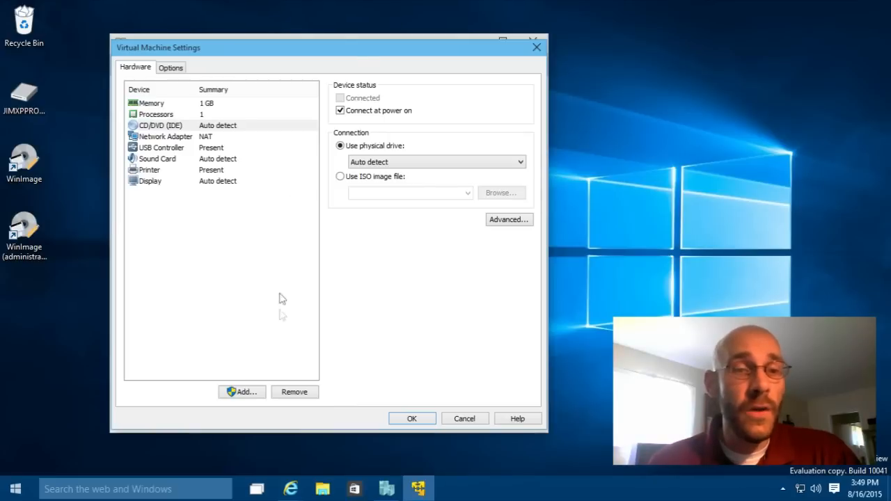
- Start adding a hard disk to the virtual machine, allowing administrator access and choosing the IDE type and an existing virtual disk
{"action": "left_click", "coordinate": [242, 394]}
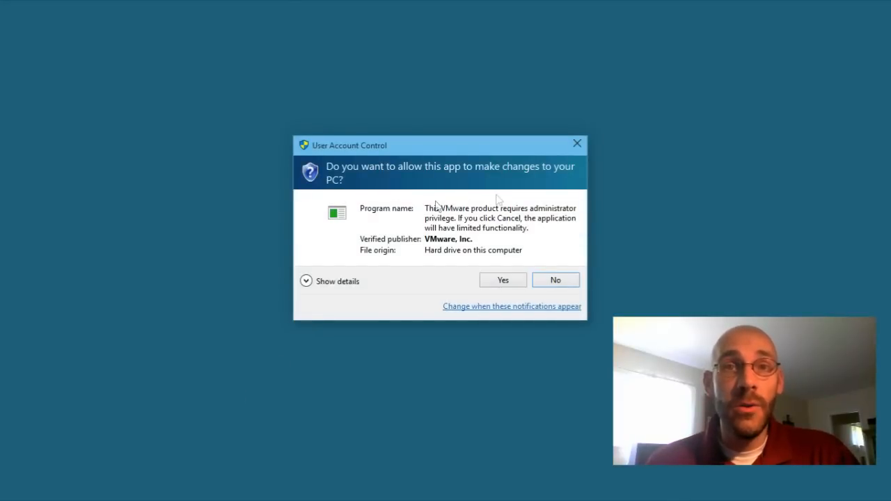
{"action": "left_click", "coordinate": [504, 281]}
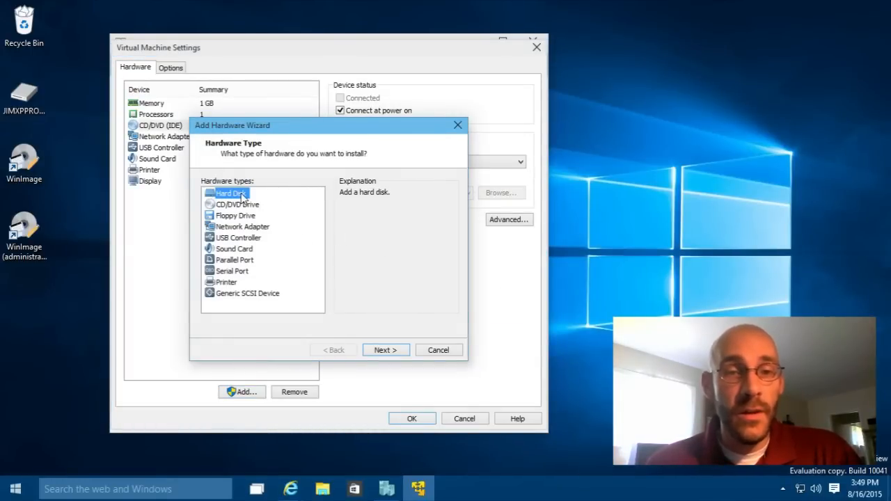
{"action": "left_click", "coordinate": [389, 350]}
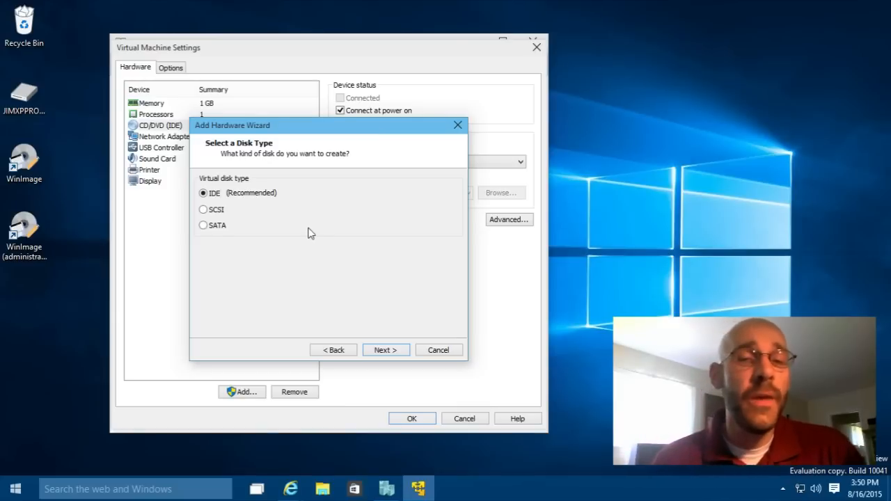
{"action": "left_click", "coordinate": [387, 351]}
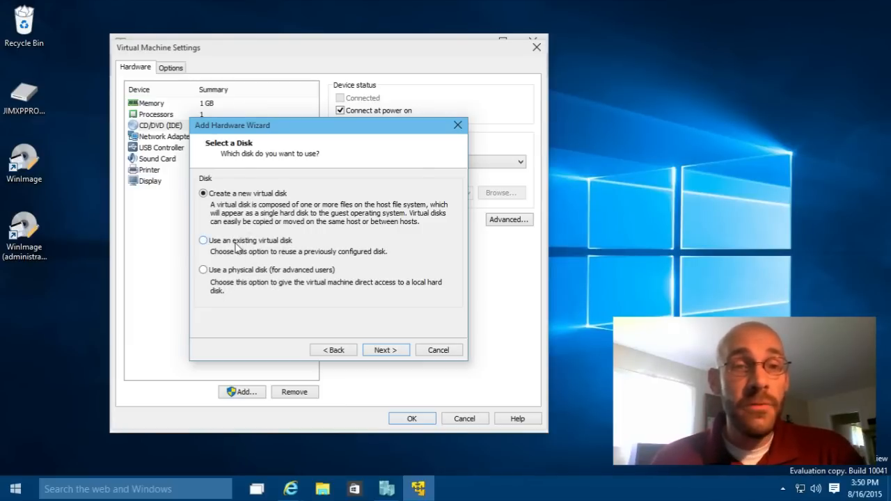
{"action": "left_click", "coordinate": [203, 240]}
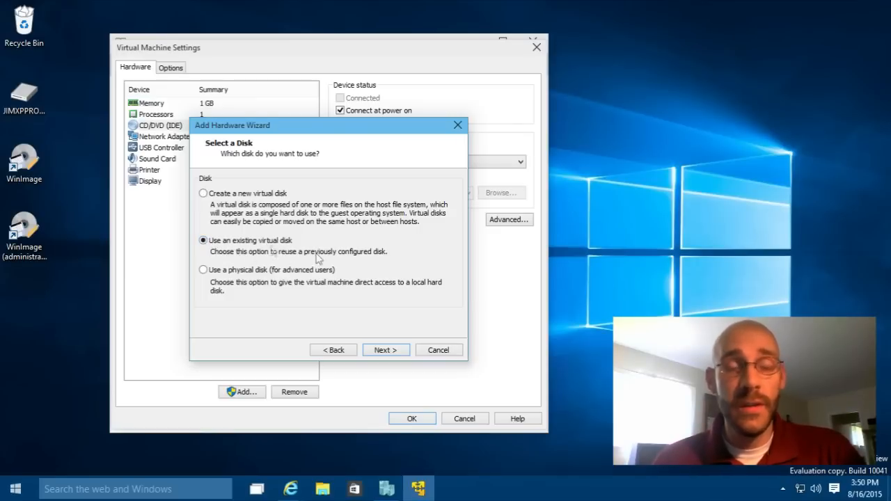
{"action": "left_click", "coordinate": [391, 350]}
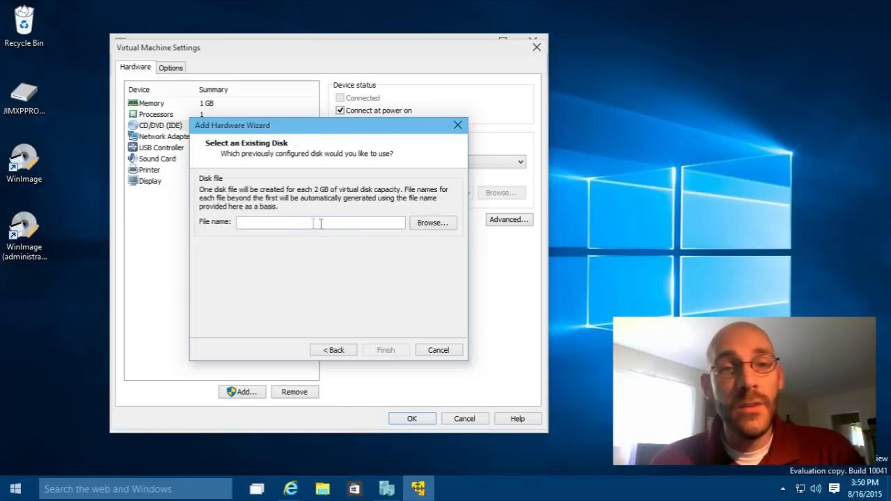
- Choose padregoosexp.vmdk from the virtual machine's folder as the existing disk and finish adding it in its existing format
{"action": "left_click", "coordinate": [430, 223]}
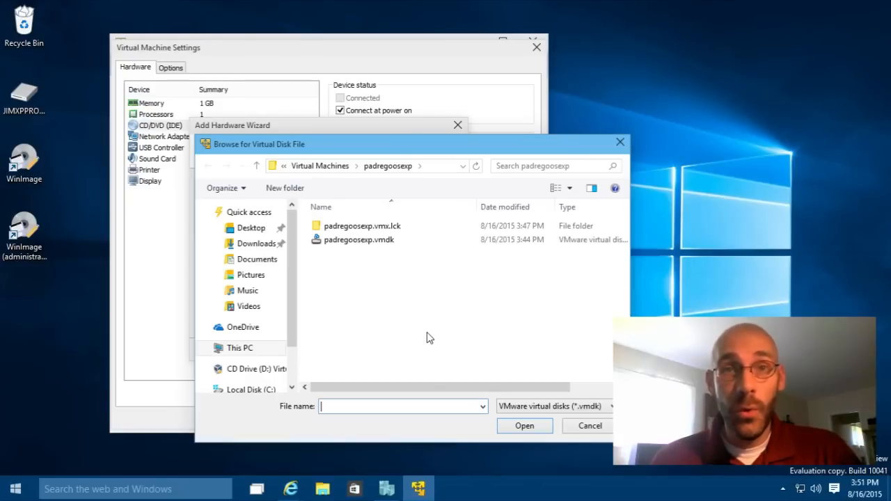
{"action": "left_click", "coordinate": [346, 244]}
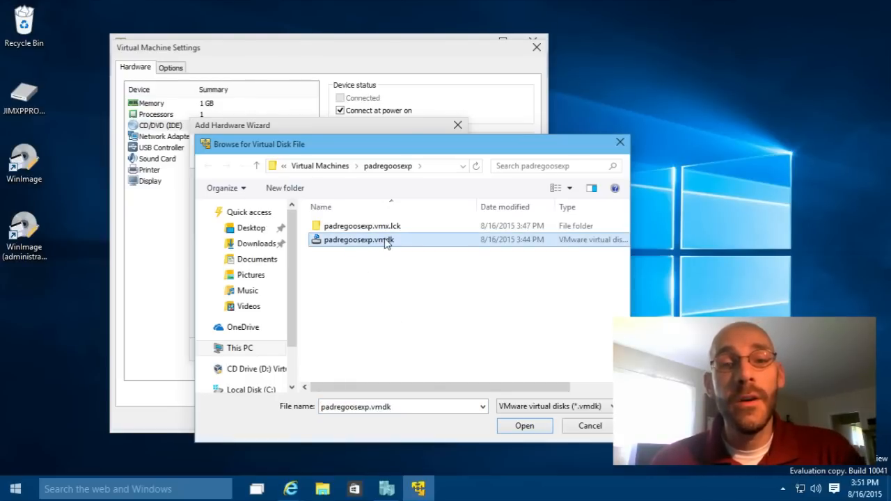
{"action": "left_click", "coordinate": [527, 426]}
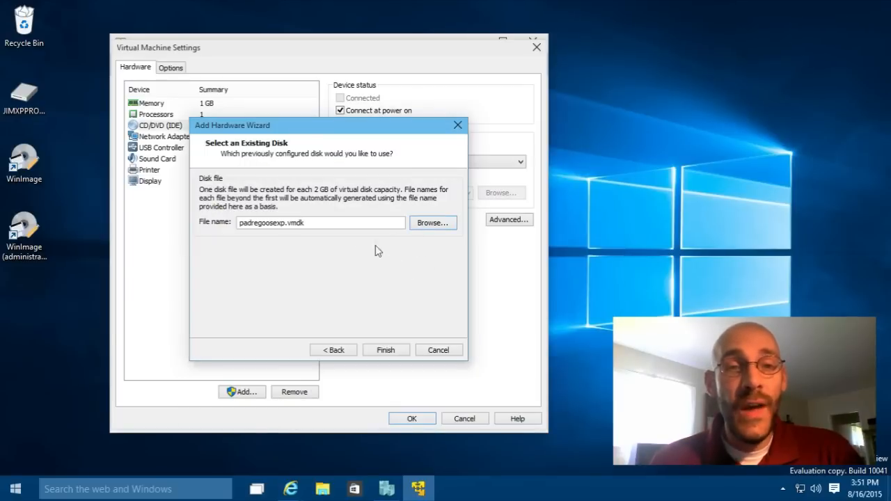
{"action": "left_click", "coordinate": [395, 352]}
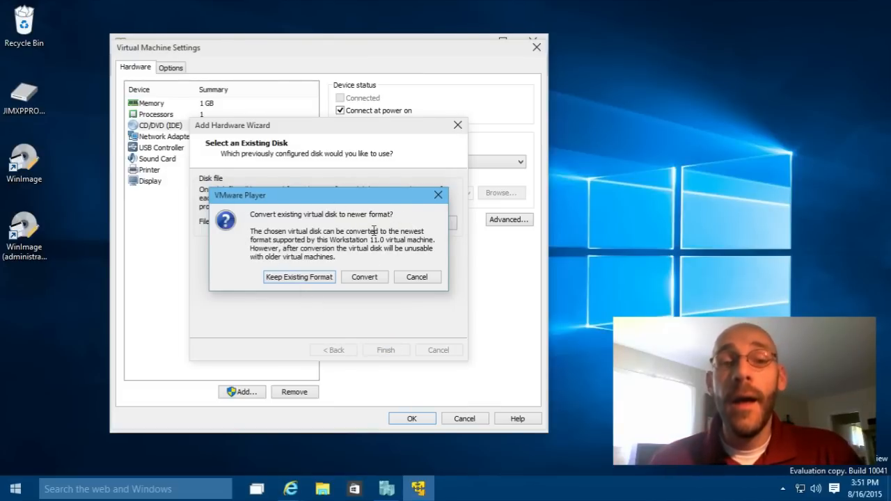
{"action": "left_click", "coordinate": [298, 278]}
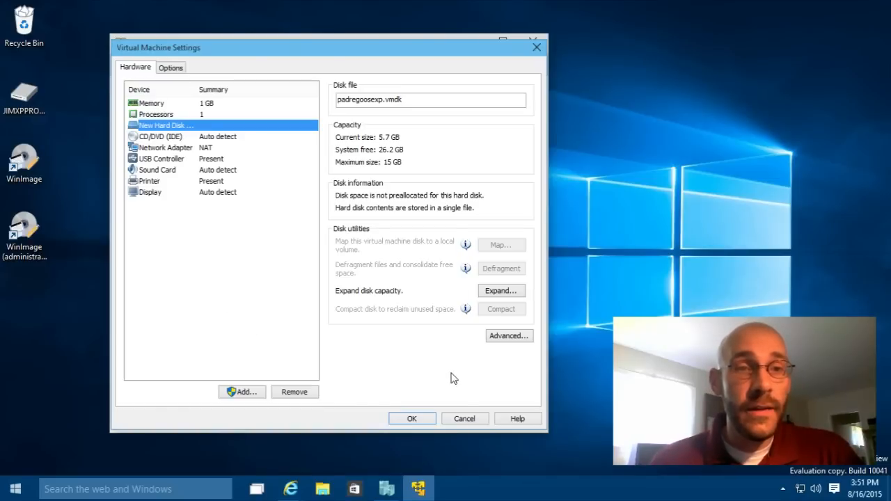
- Save the hard disk settings and play the padregoosexp virtual machine in full screen
{"action": "left_click", "coordinate": [425, 417]}
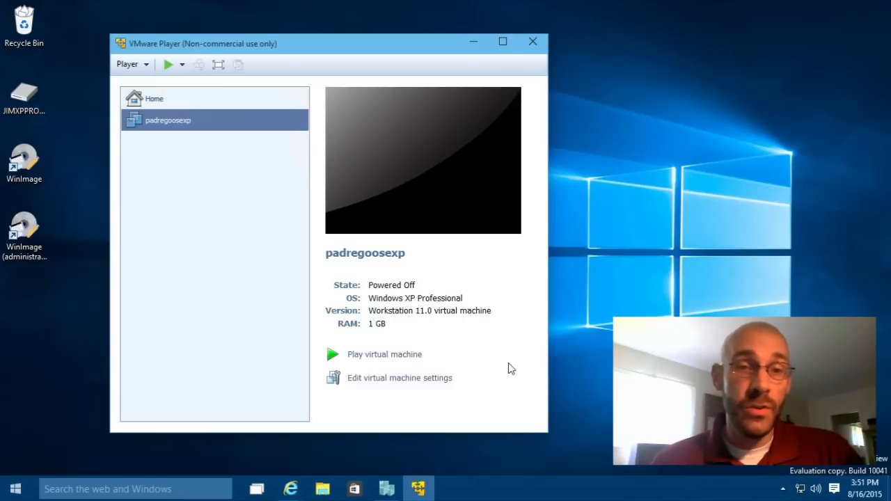
{"action": "left_click", "coordinate": [383, 357]}
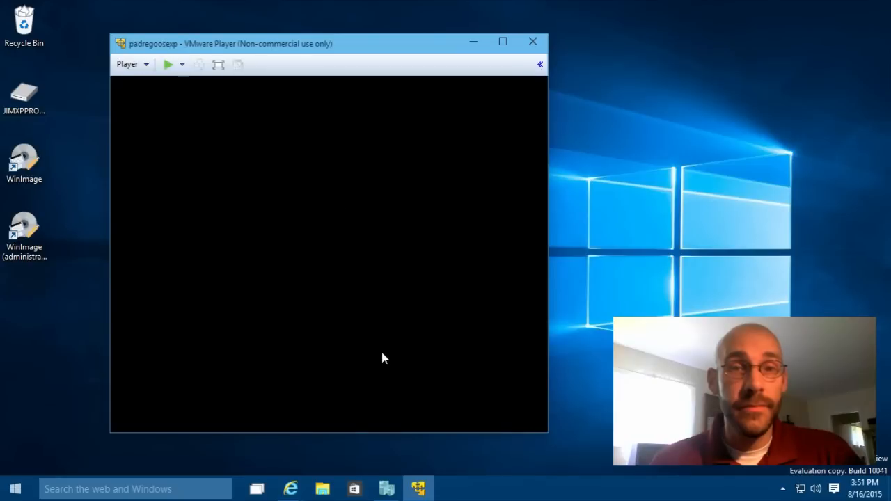
{"action": "left_click", "coordinate": [412, 279]}
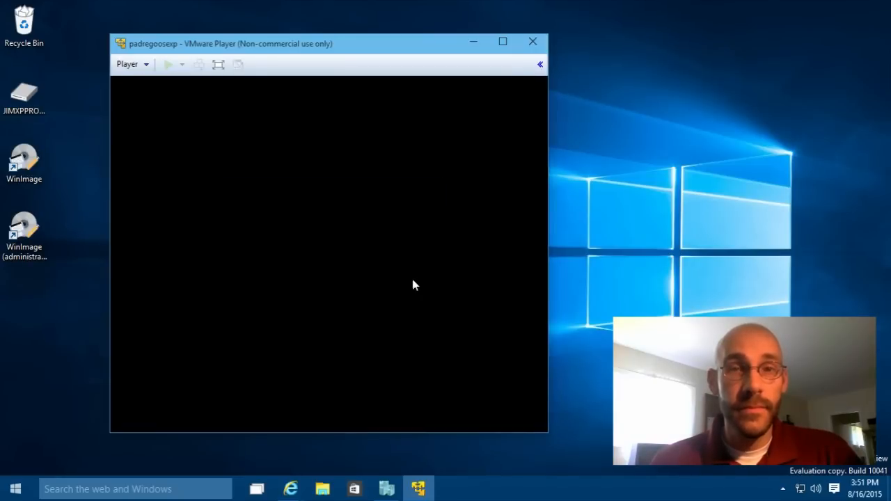
{"action": "left_click", "coordinate": [504, 42]}
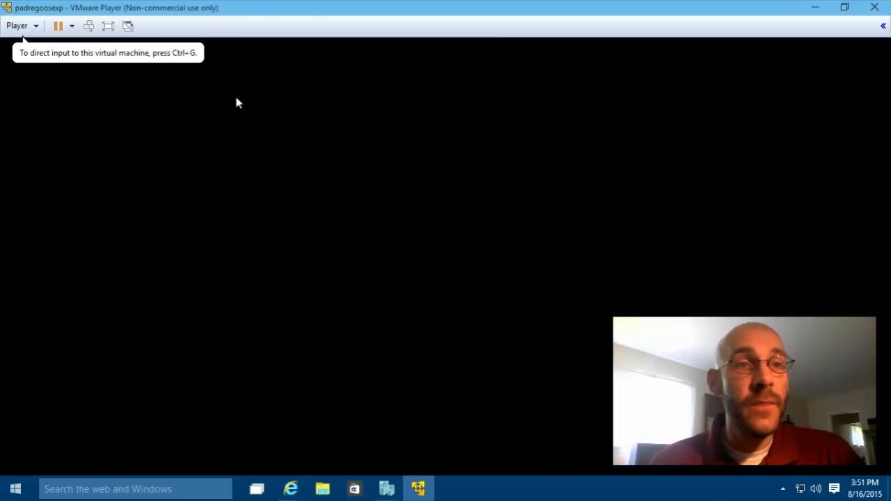
{"action": "left_click", "coordinate": [108, 26]}
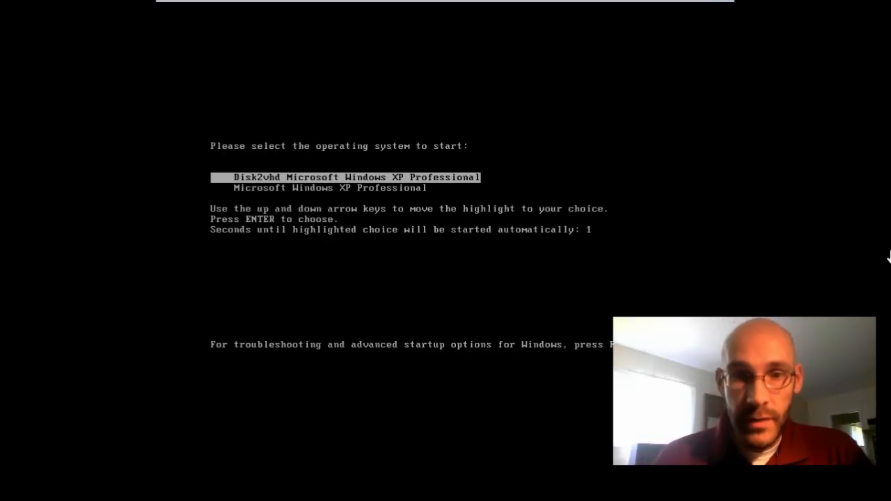
- Postpone the VMware Tools download and boot the Disk2vhd Microsoft Windows XP Professional entry
{"action": "key", "text": "Down"}
{"action": "key", "text": "Up"}
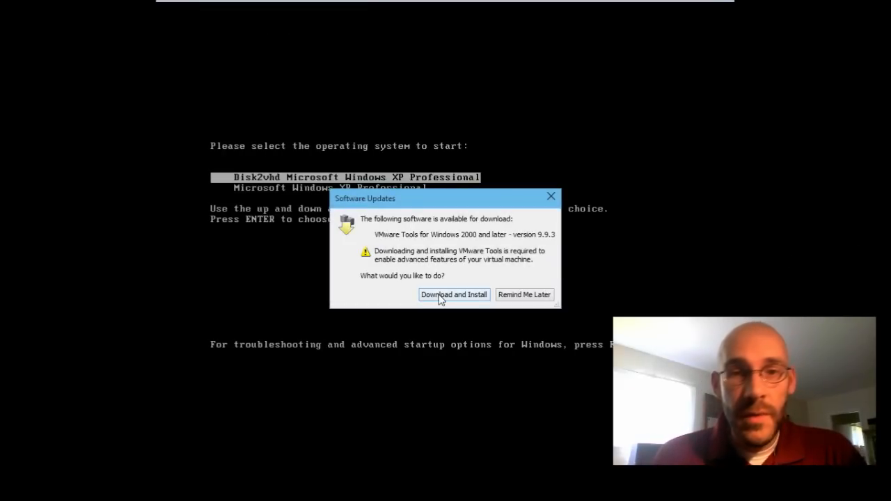
{"action": "left_click", "coordinate": [526, 296]}
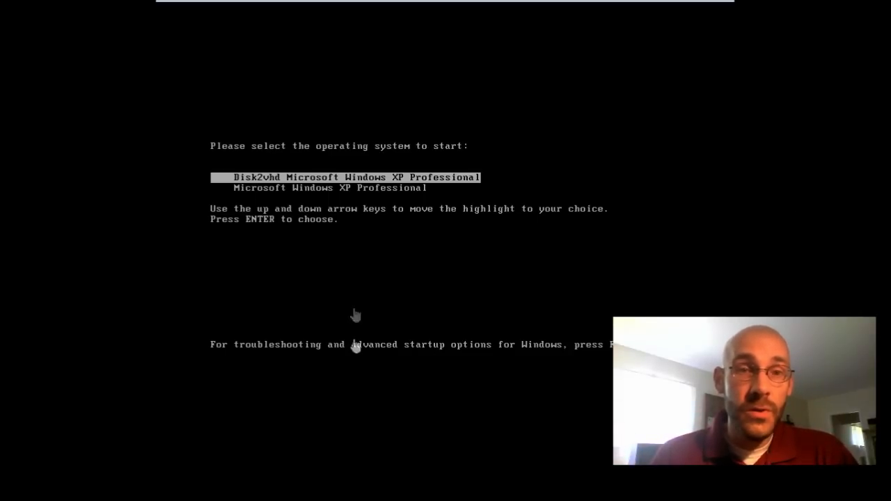
{"action": "key", "text": "Down"}
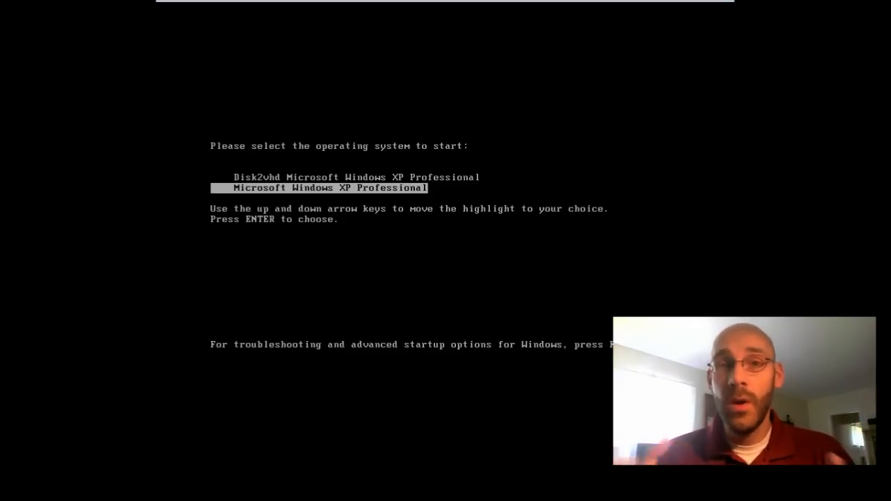
{"action": "key", "text": "Up"}
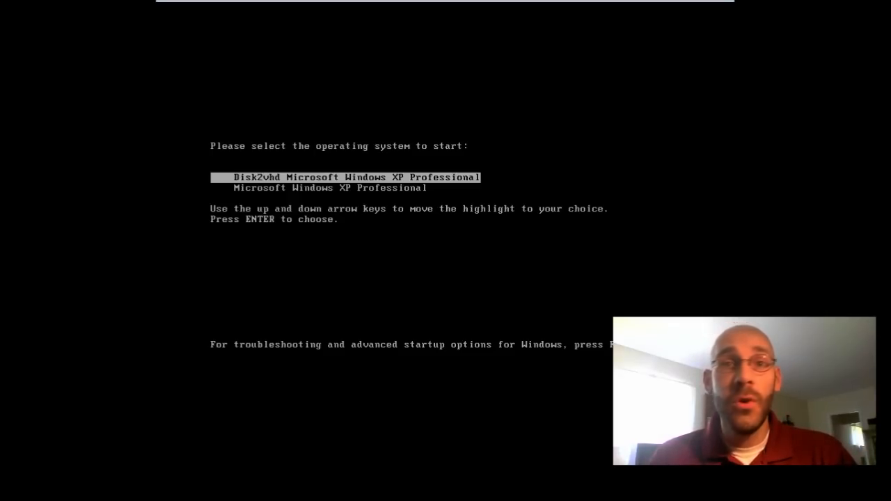
{"action": "key", "text": "Return"}
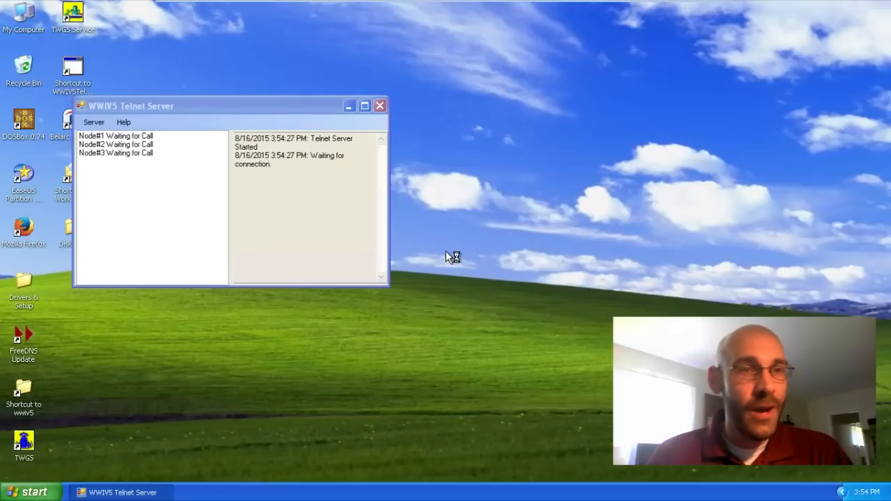
- Close the WWIV5 Telnet Server window in Windows XP and decline restarting the computer for the newly installed devices
{"action": "left_click", "coordinate": [380, 106]}
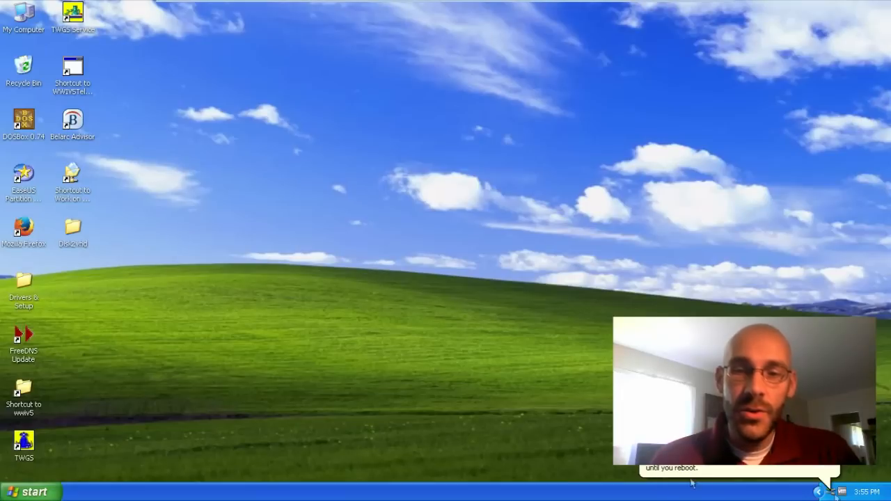
{"action": "left_click", "coordinate": [783, 473]}
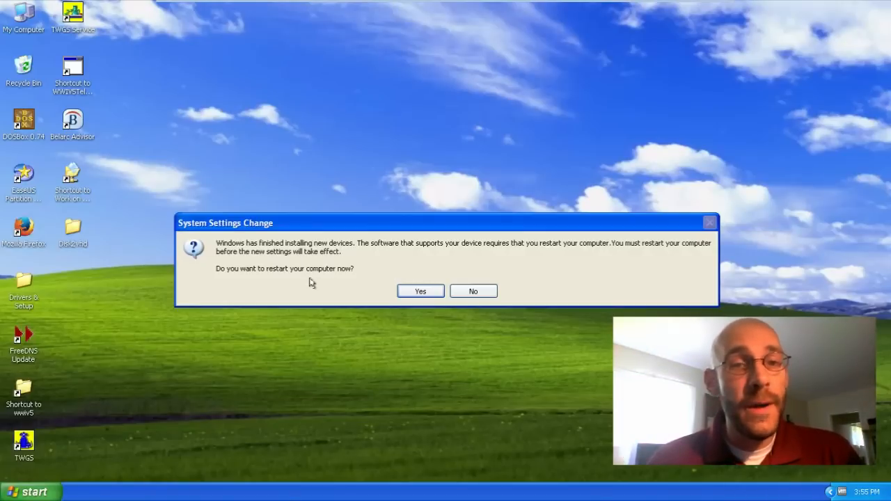
{"action": "left_click", "coordinate": [474, 292]}
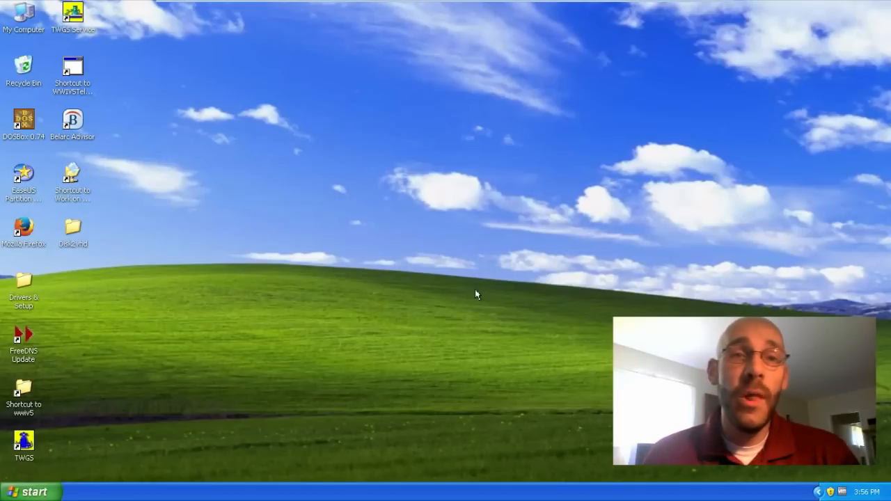
- Review the virtual machine's power, removable device and management commands, including Update VMware Tools
{"action": "mouse_move", "coordinate": [293, 3]}
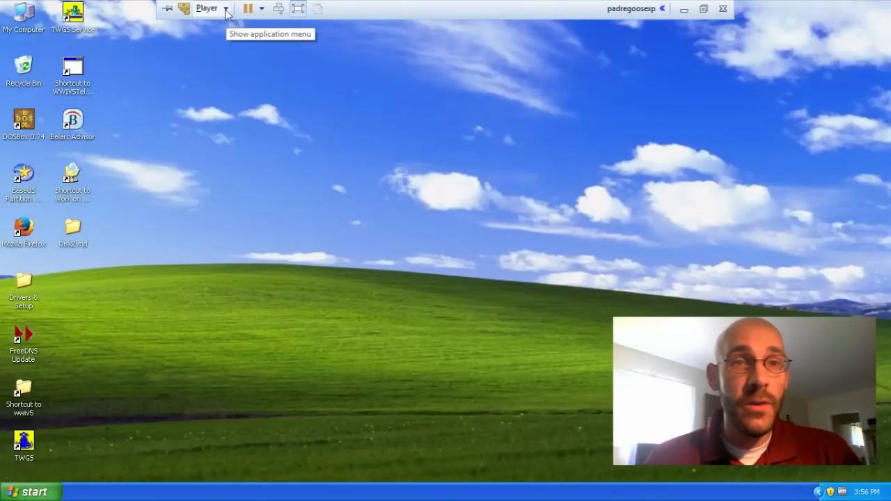
{"action": "left_click", "coordinate": [227, 9]}
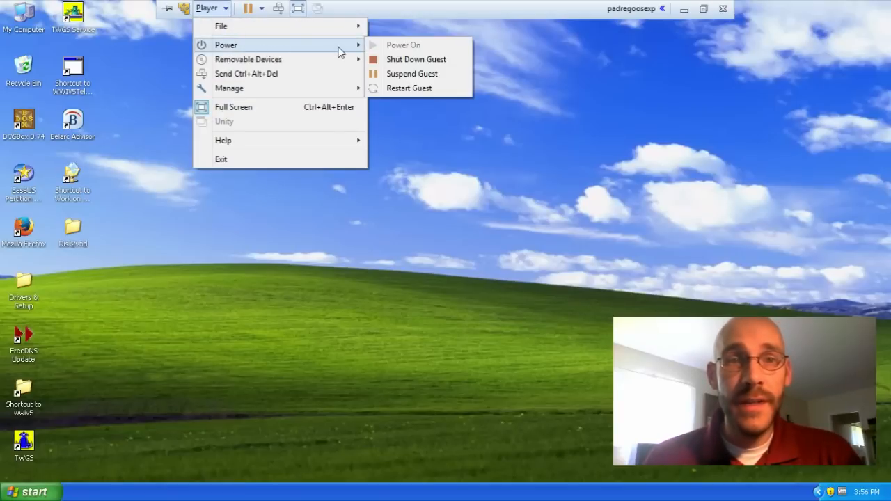
{"action": "mouse_move", "coordinate": [326, 64]}
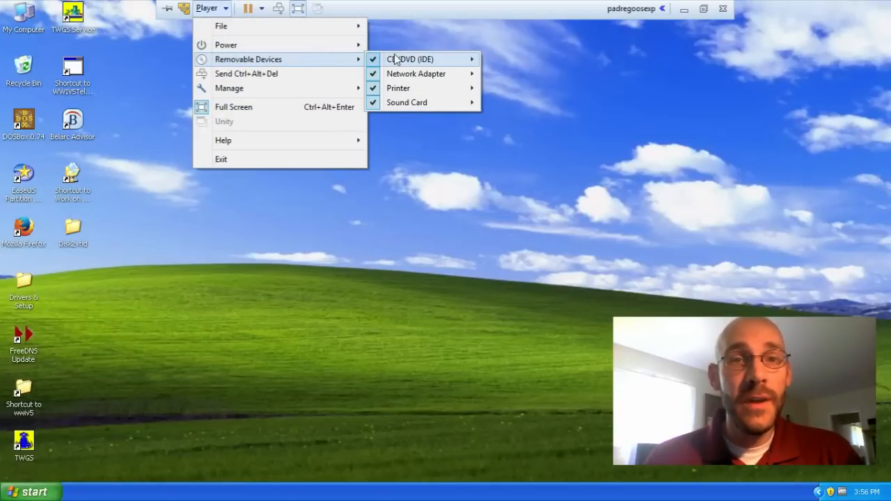
{"action": "mouse_move", "coordinate": [419, 61]}
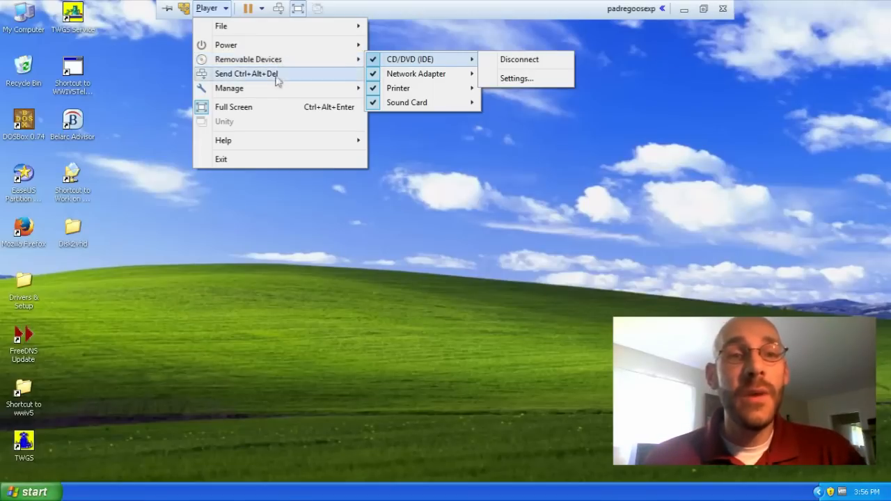
{"action": "mouse_move", "coordinate": [291, 90]}
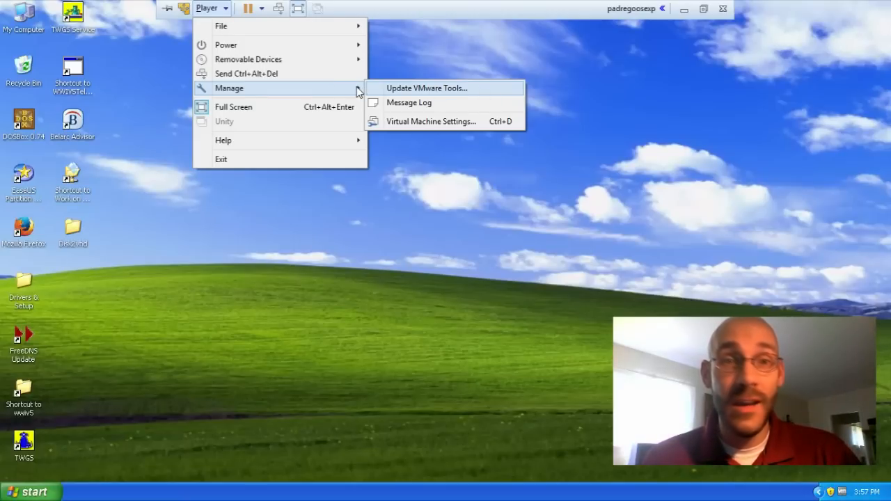
{"action": "left_click", "coordinate": [489, 88]}
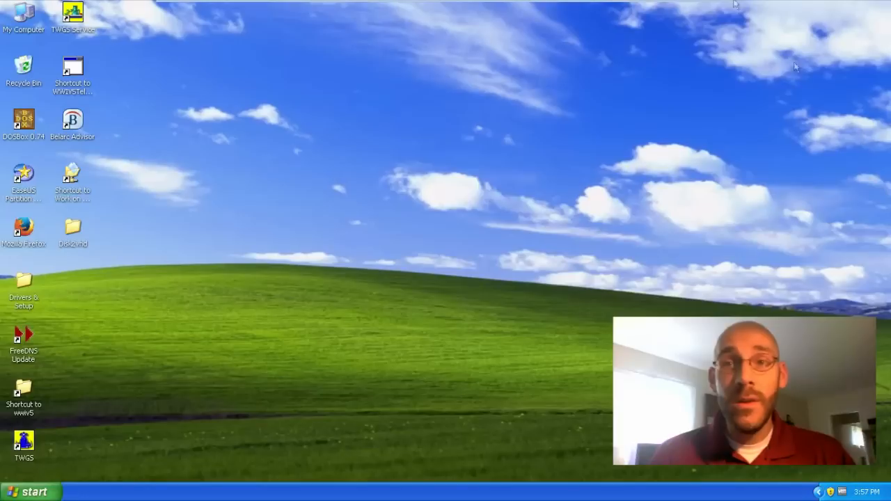
- Minimize the full-screen virtual machine to the Windows 10 desktop, restore it and minimize it again
{"action": "mouse_move", "coordinate": [673, 5]}
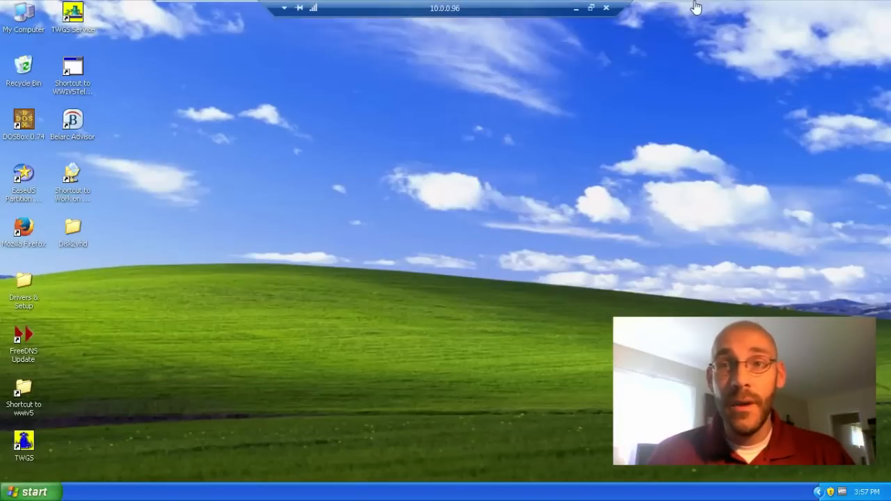
{"action": "left_click", "coordinate": [683, 8]}
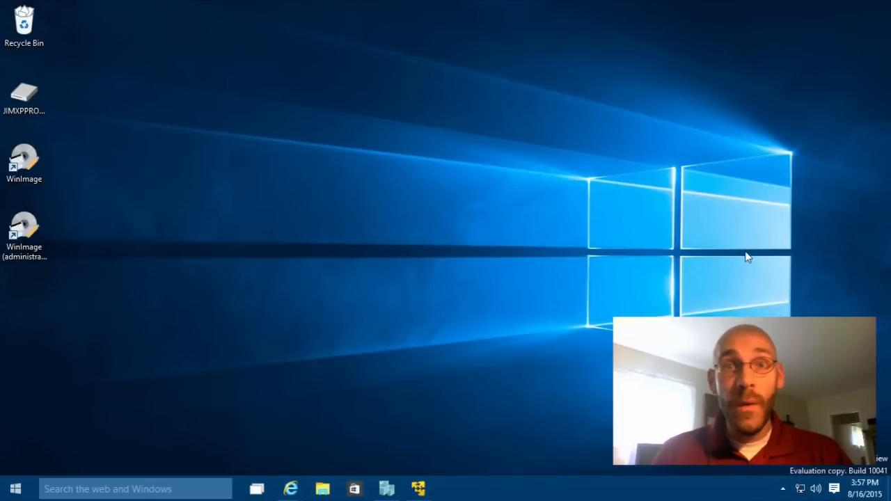
{"action": "left_click", "coordinate": [418, 489]}
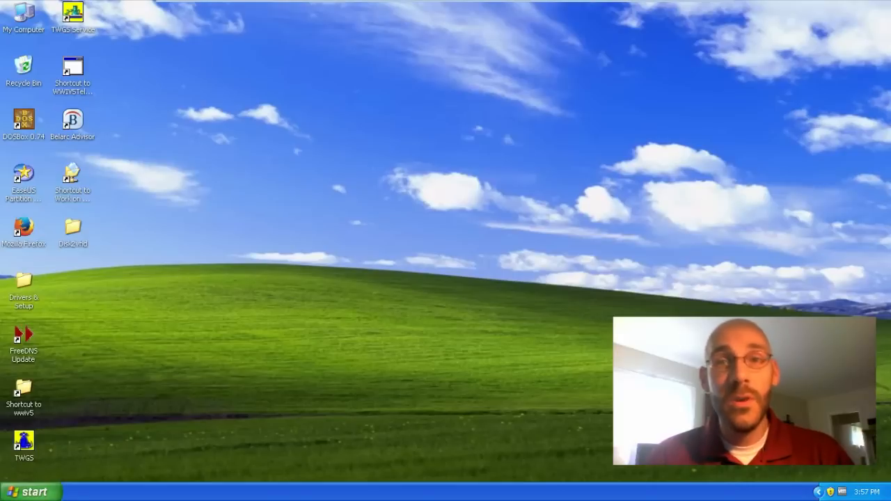
{"action": "mouse_move", "coordinate": [533, 3]}
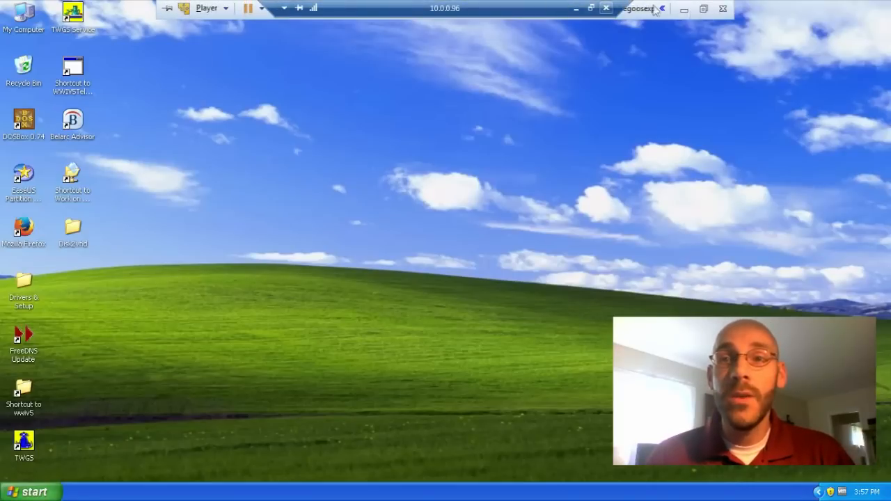
{"action": "left_click", "coordinate": [689, 6]}
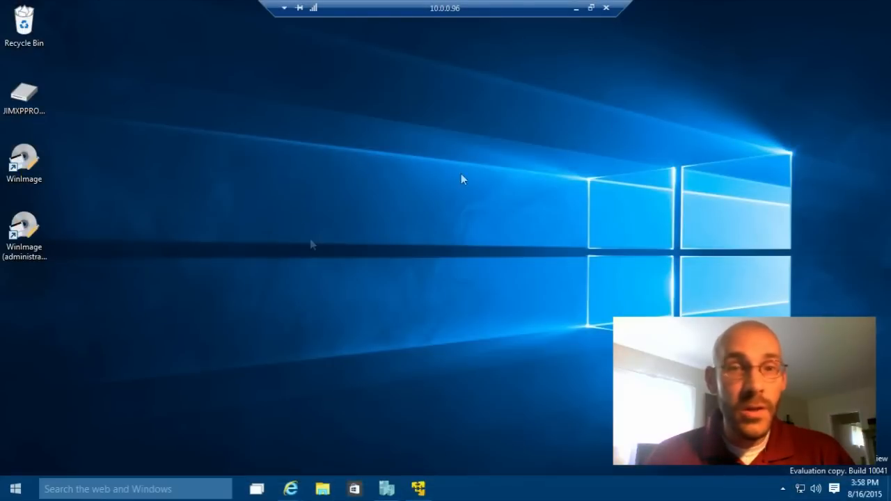